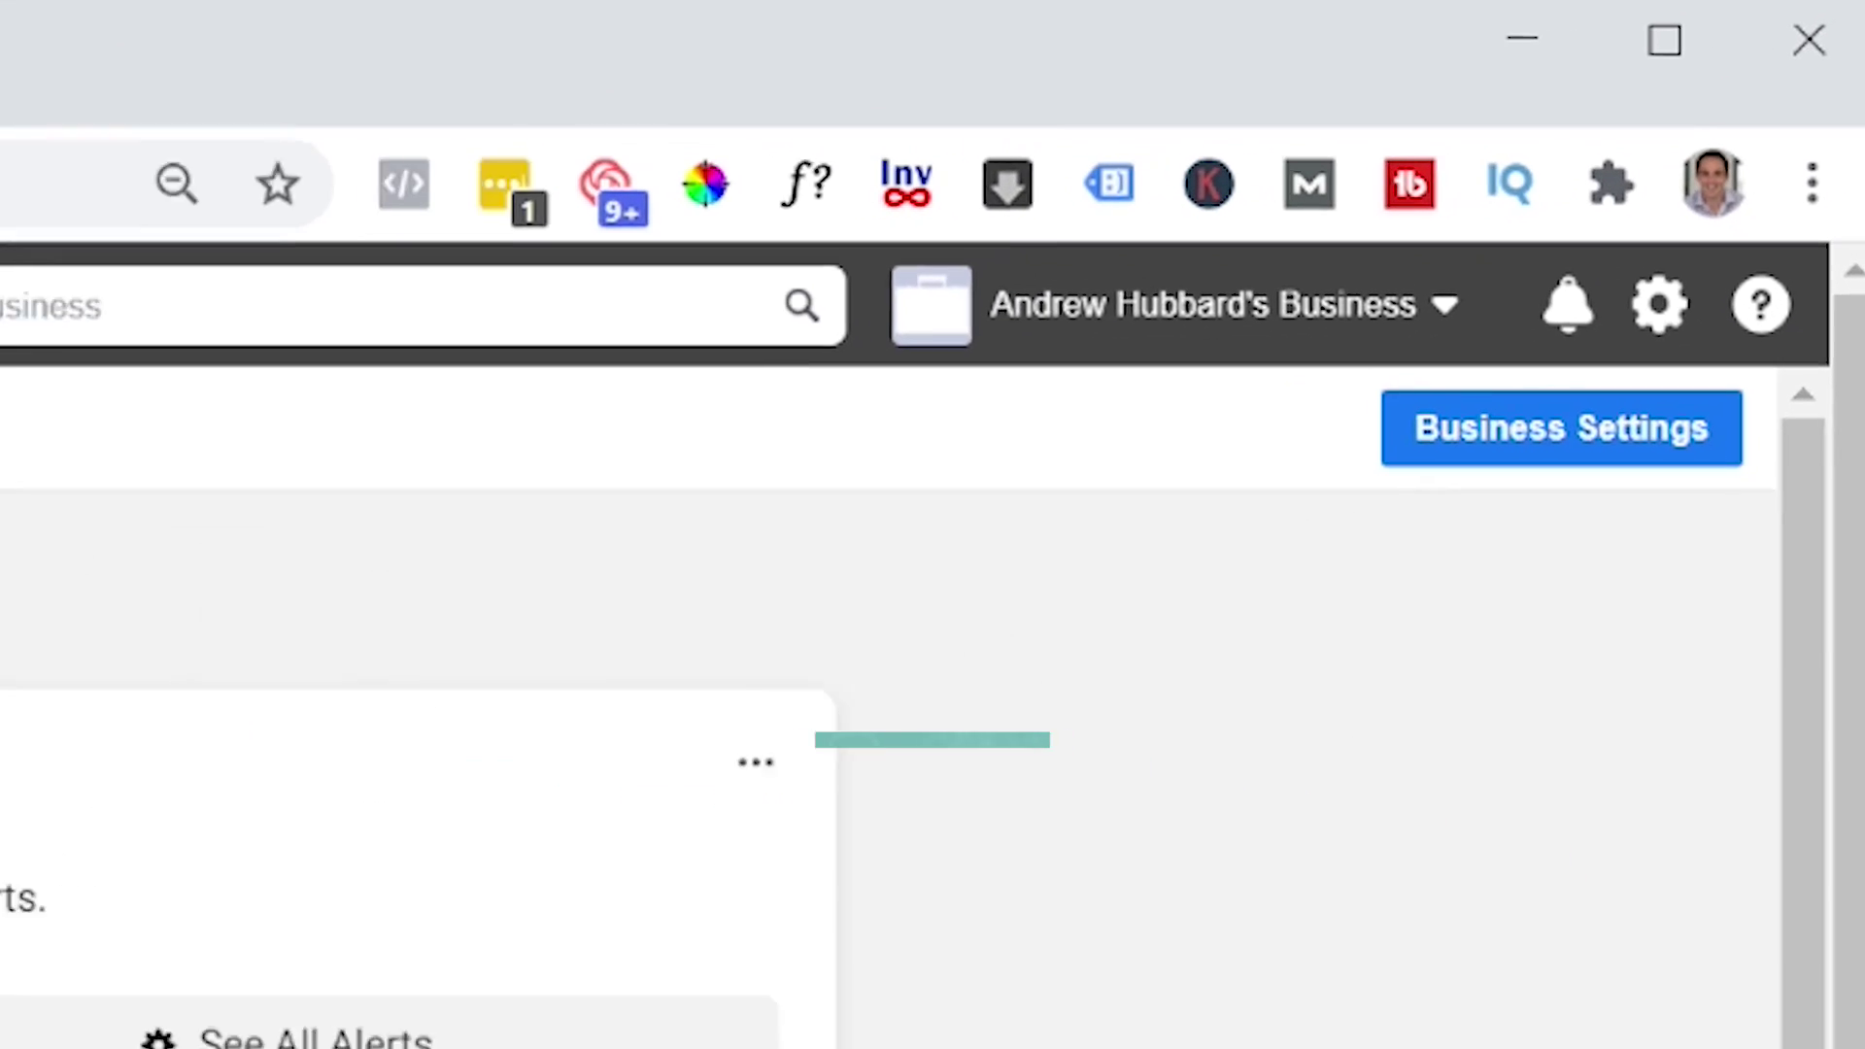
Open Business Settings from the Business Manager home page
{"action": "left_click", "coordinate": [1752, 157]}
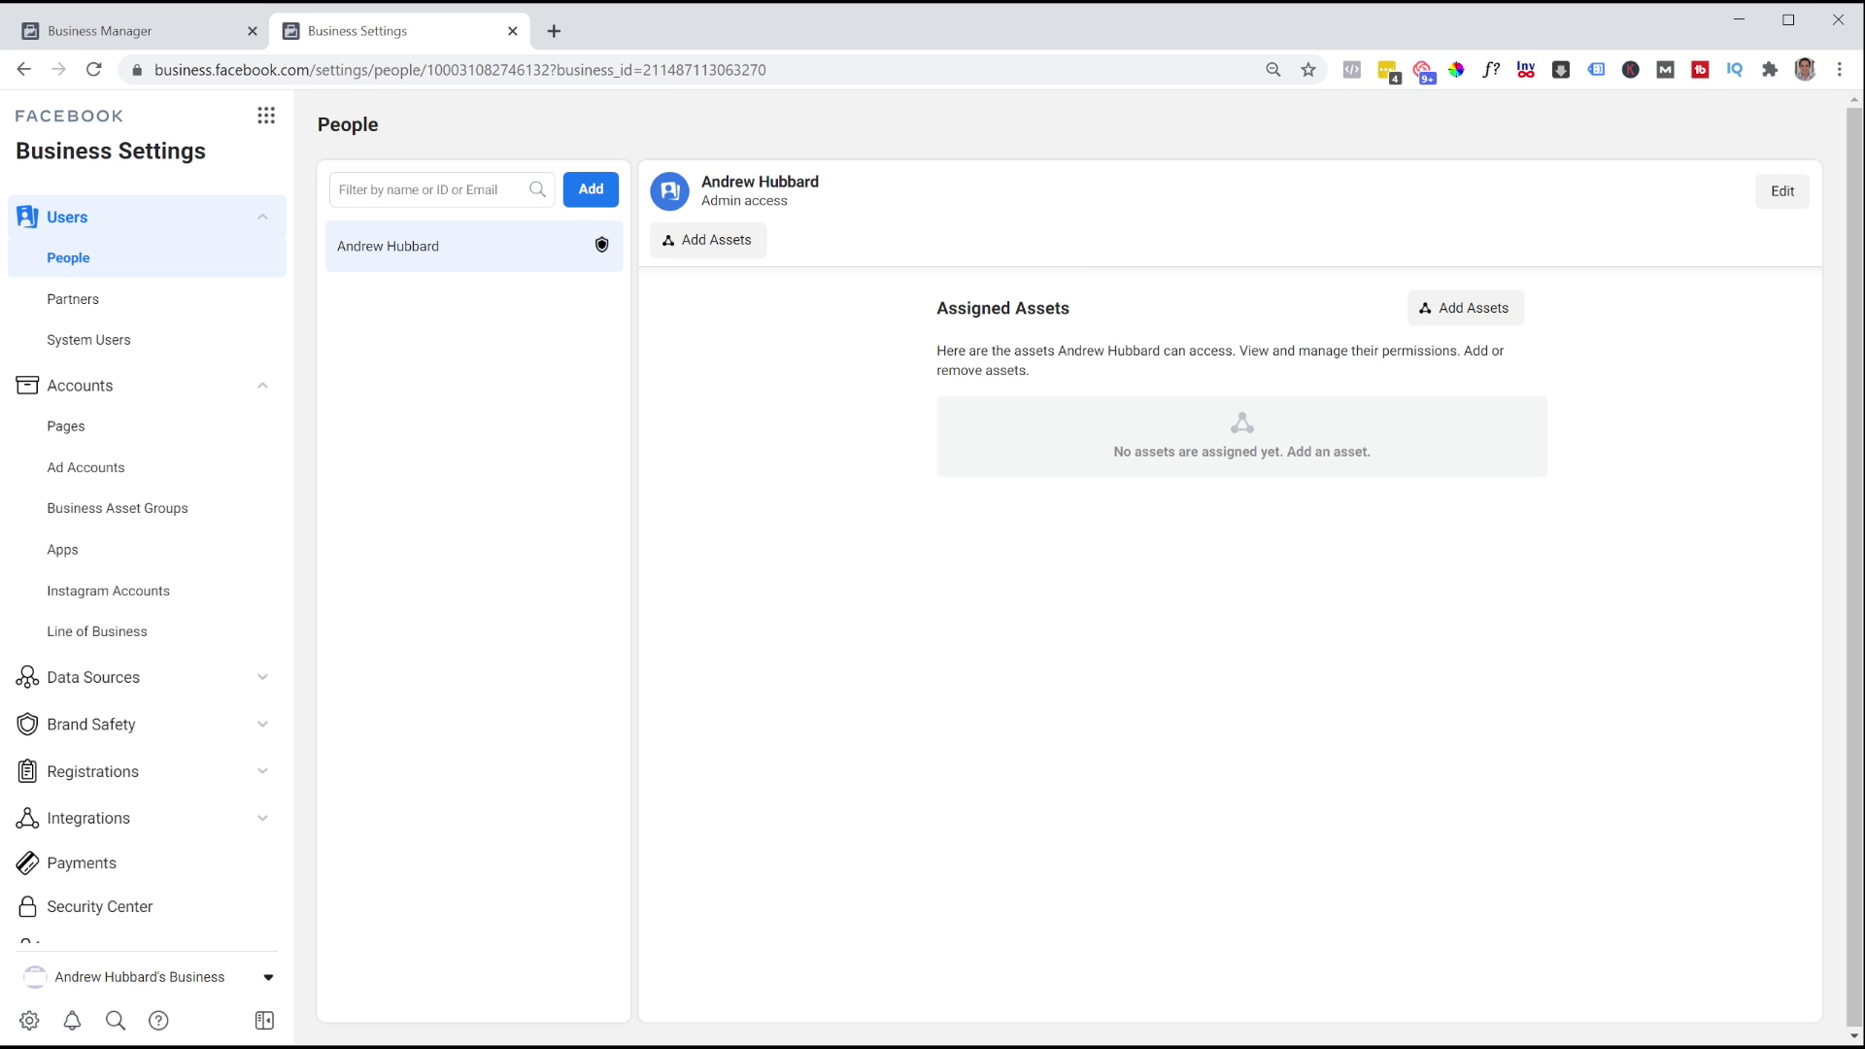
Check the Business Info page in the settings sidebar, then go to Security Center
{"action": "scroll", "coordinate": [97, 468], "scroll_direction": "down", "scroll_amount": 3}
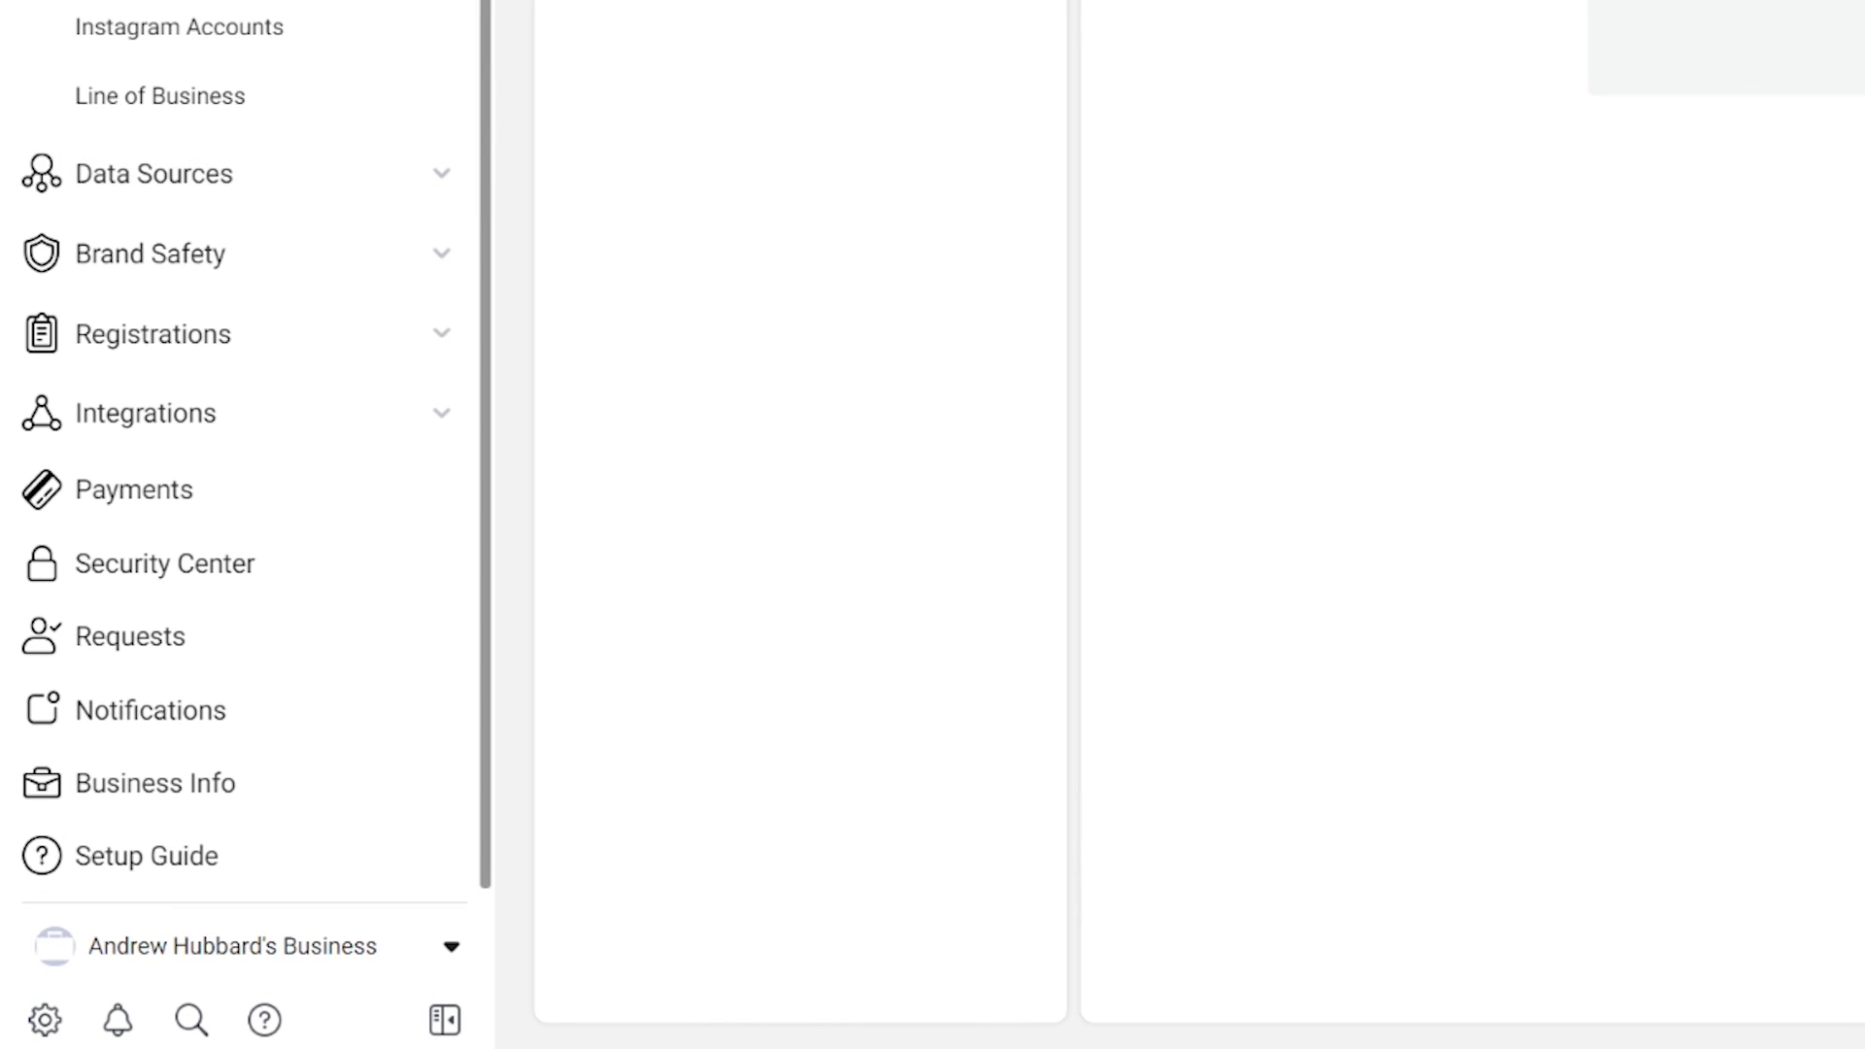
{"action": "left_click", "coordinate": [155, 783]}
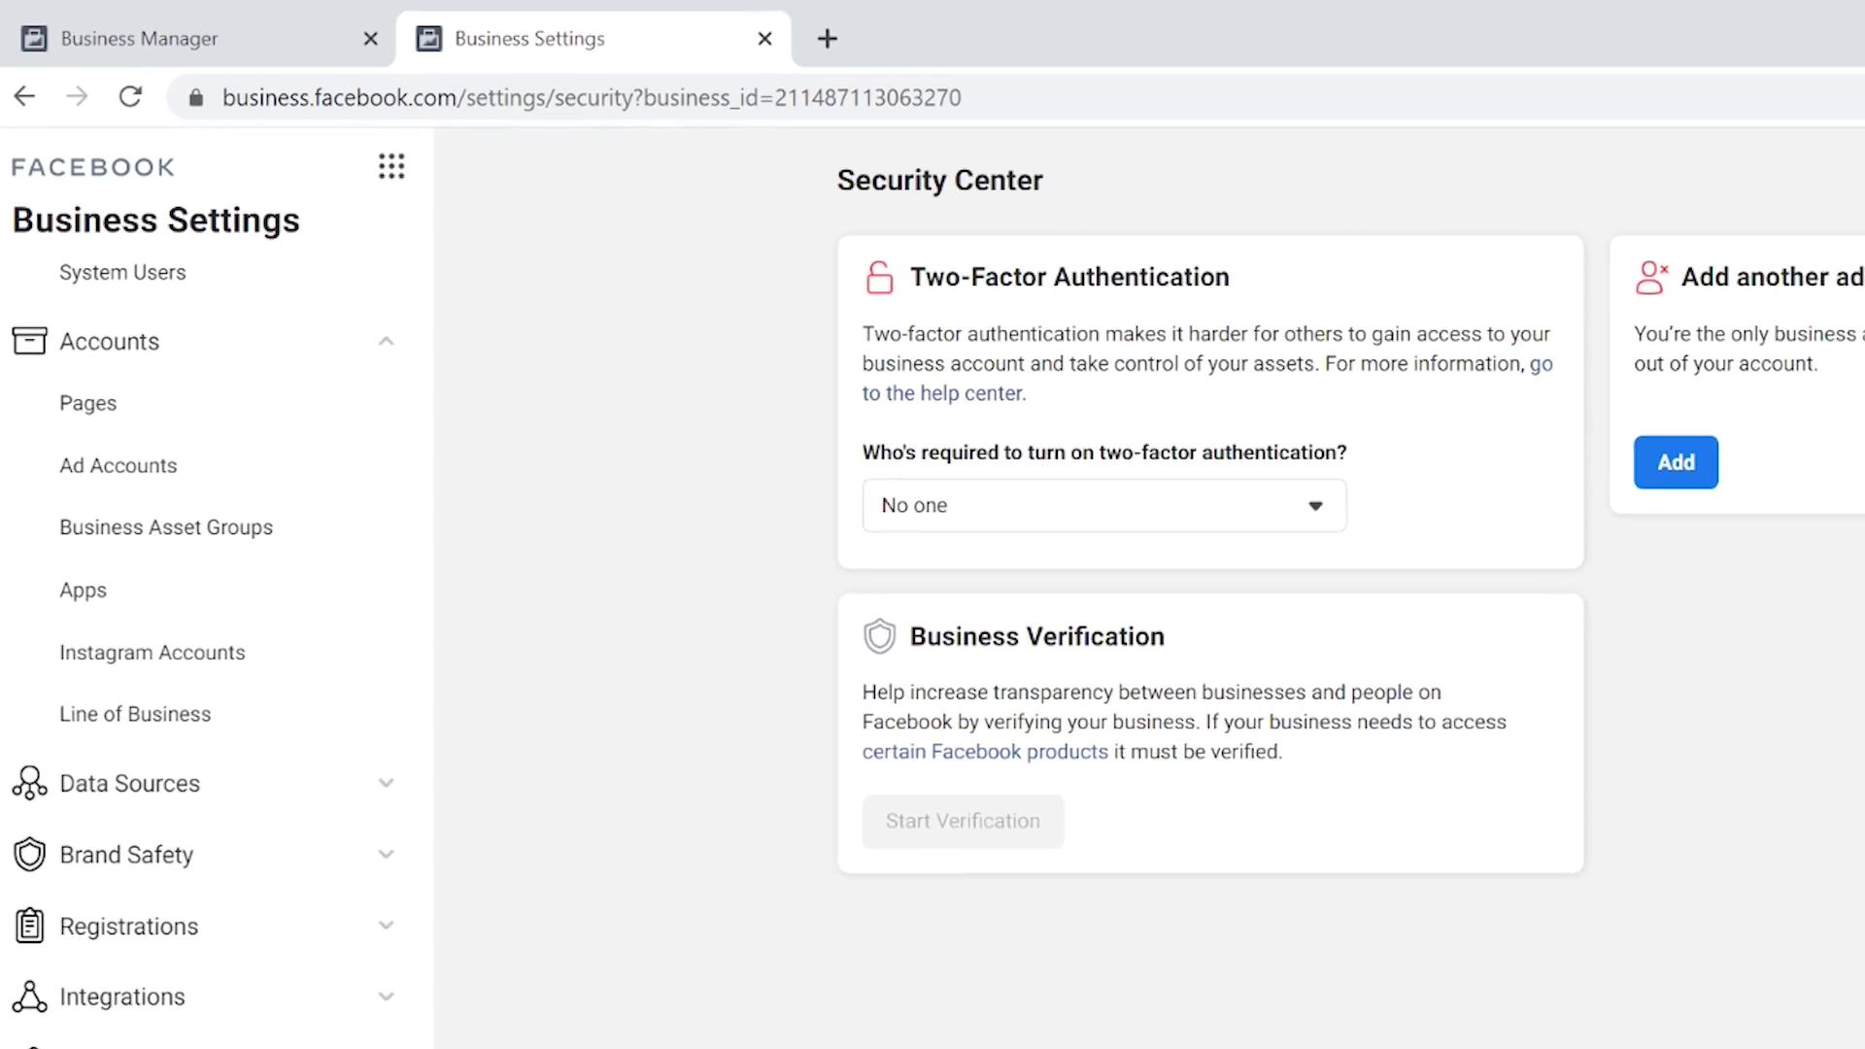
Go to developers.facebook.com in a new tab to reach the My Apps page
{"action": "left_click", "coordinate": [827, 39]}
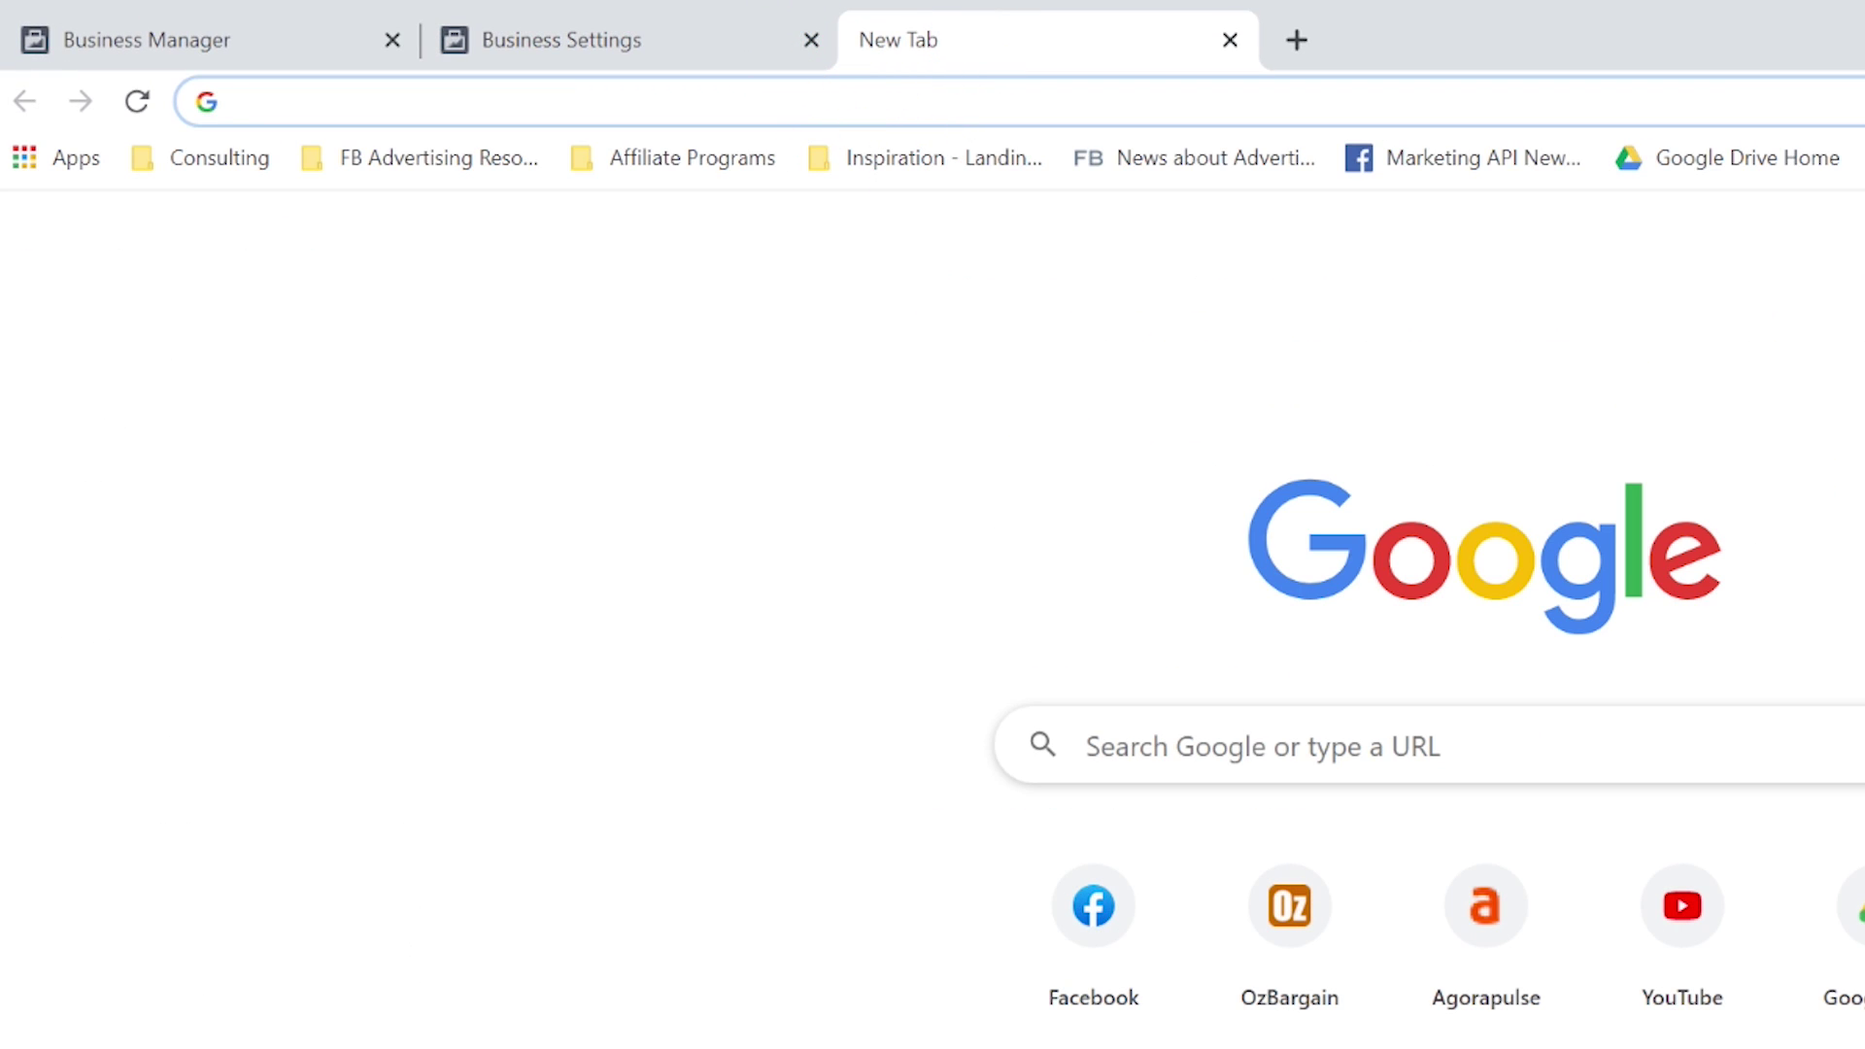
{"action": "type", "text": "developers.facebook.com"}
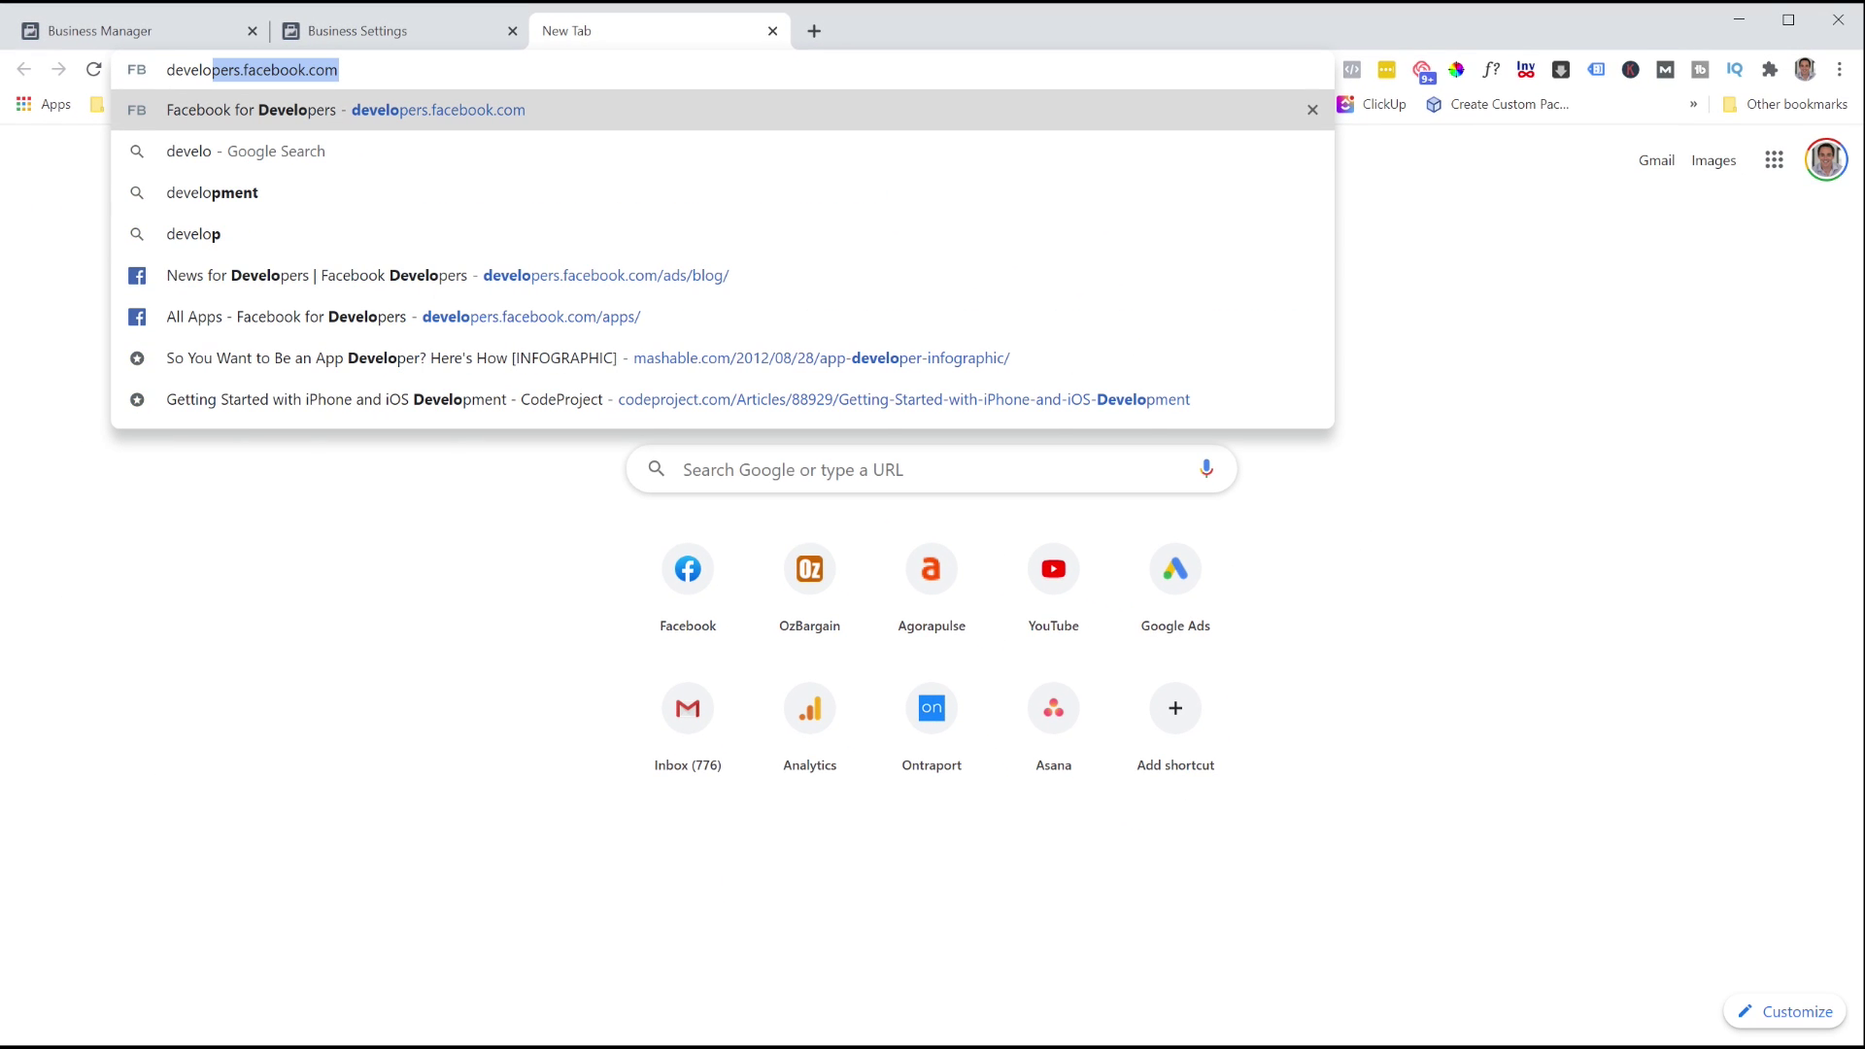
{"action": "key", "text": "Return"}
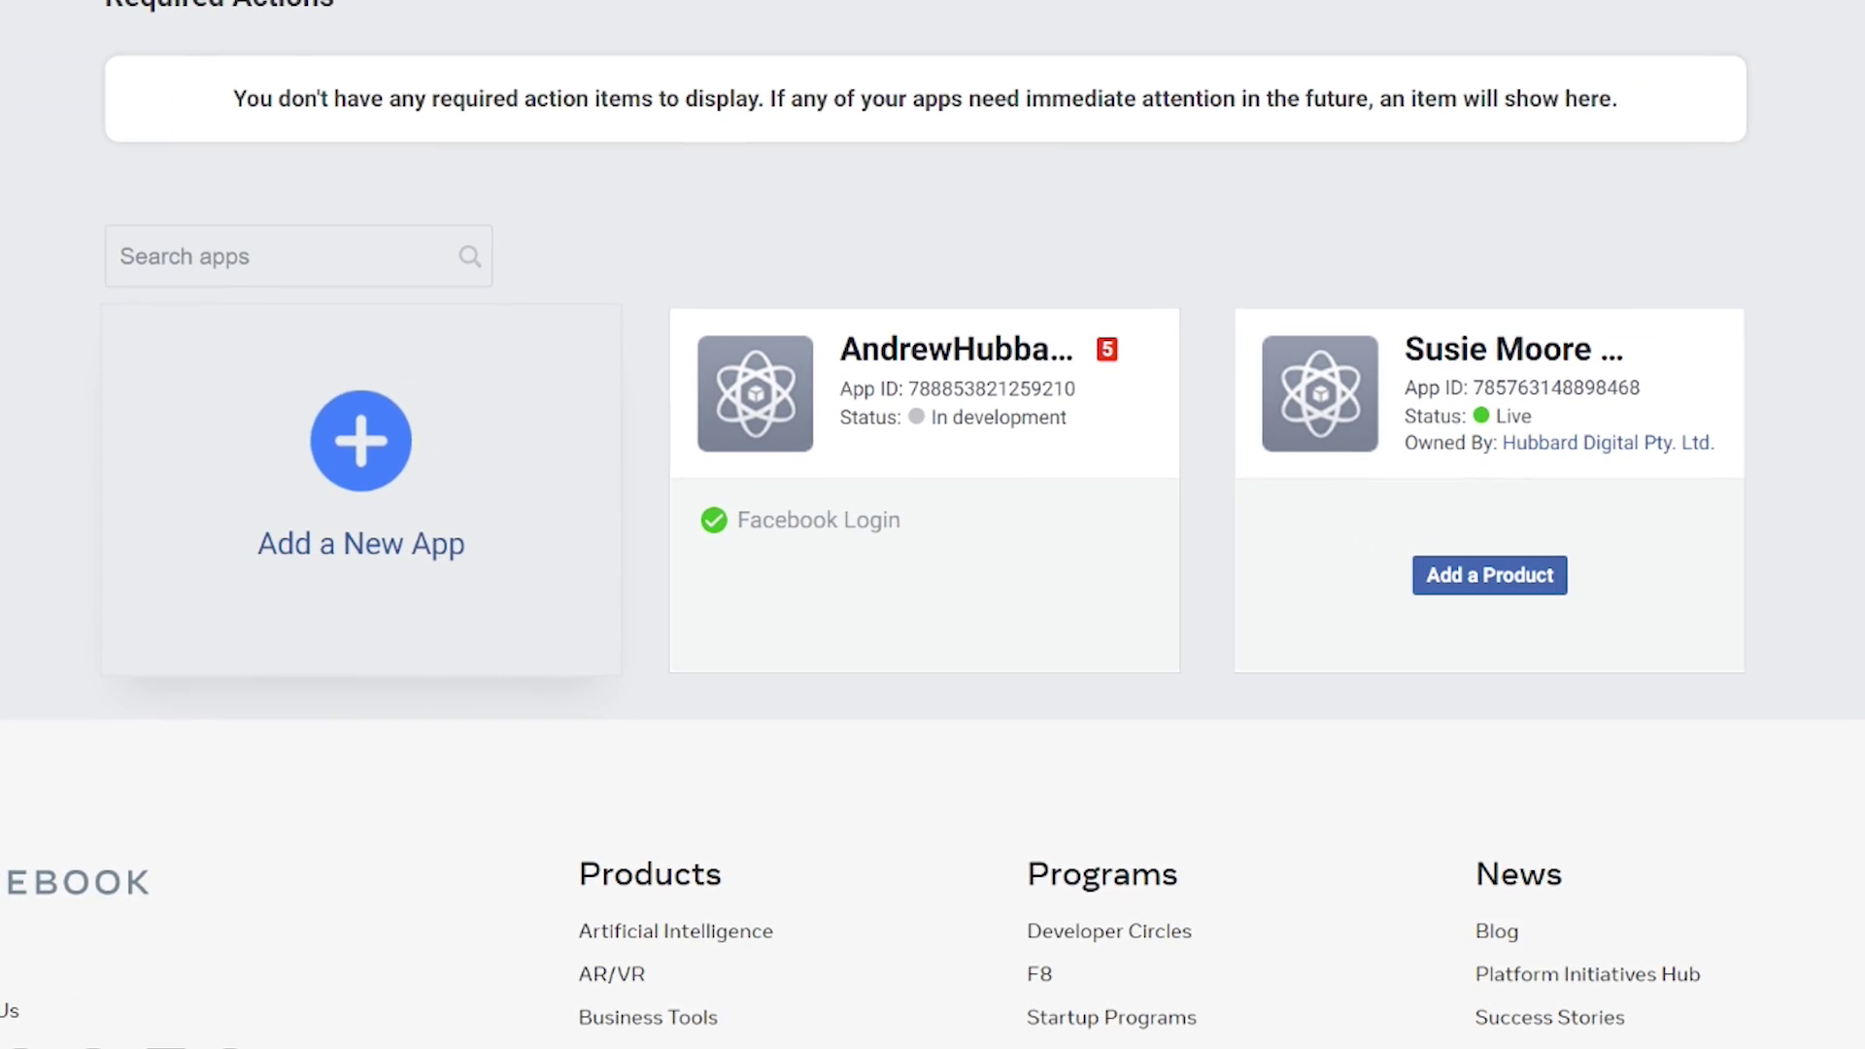
Start a new app, link it to the business's Business Manager account, and set purpose to 'Yourself or your own business'
{"action": "left_click", "coordinate": [551, 471]}
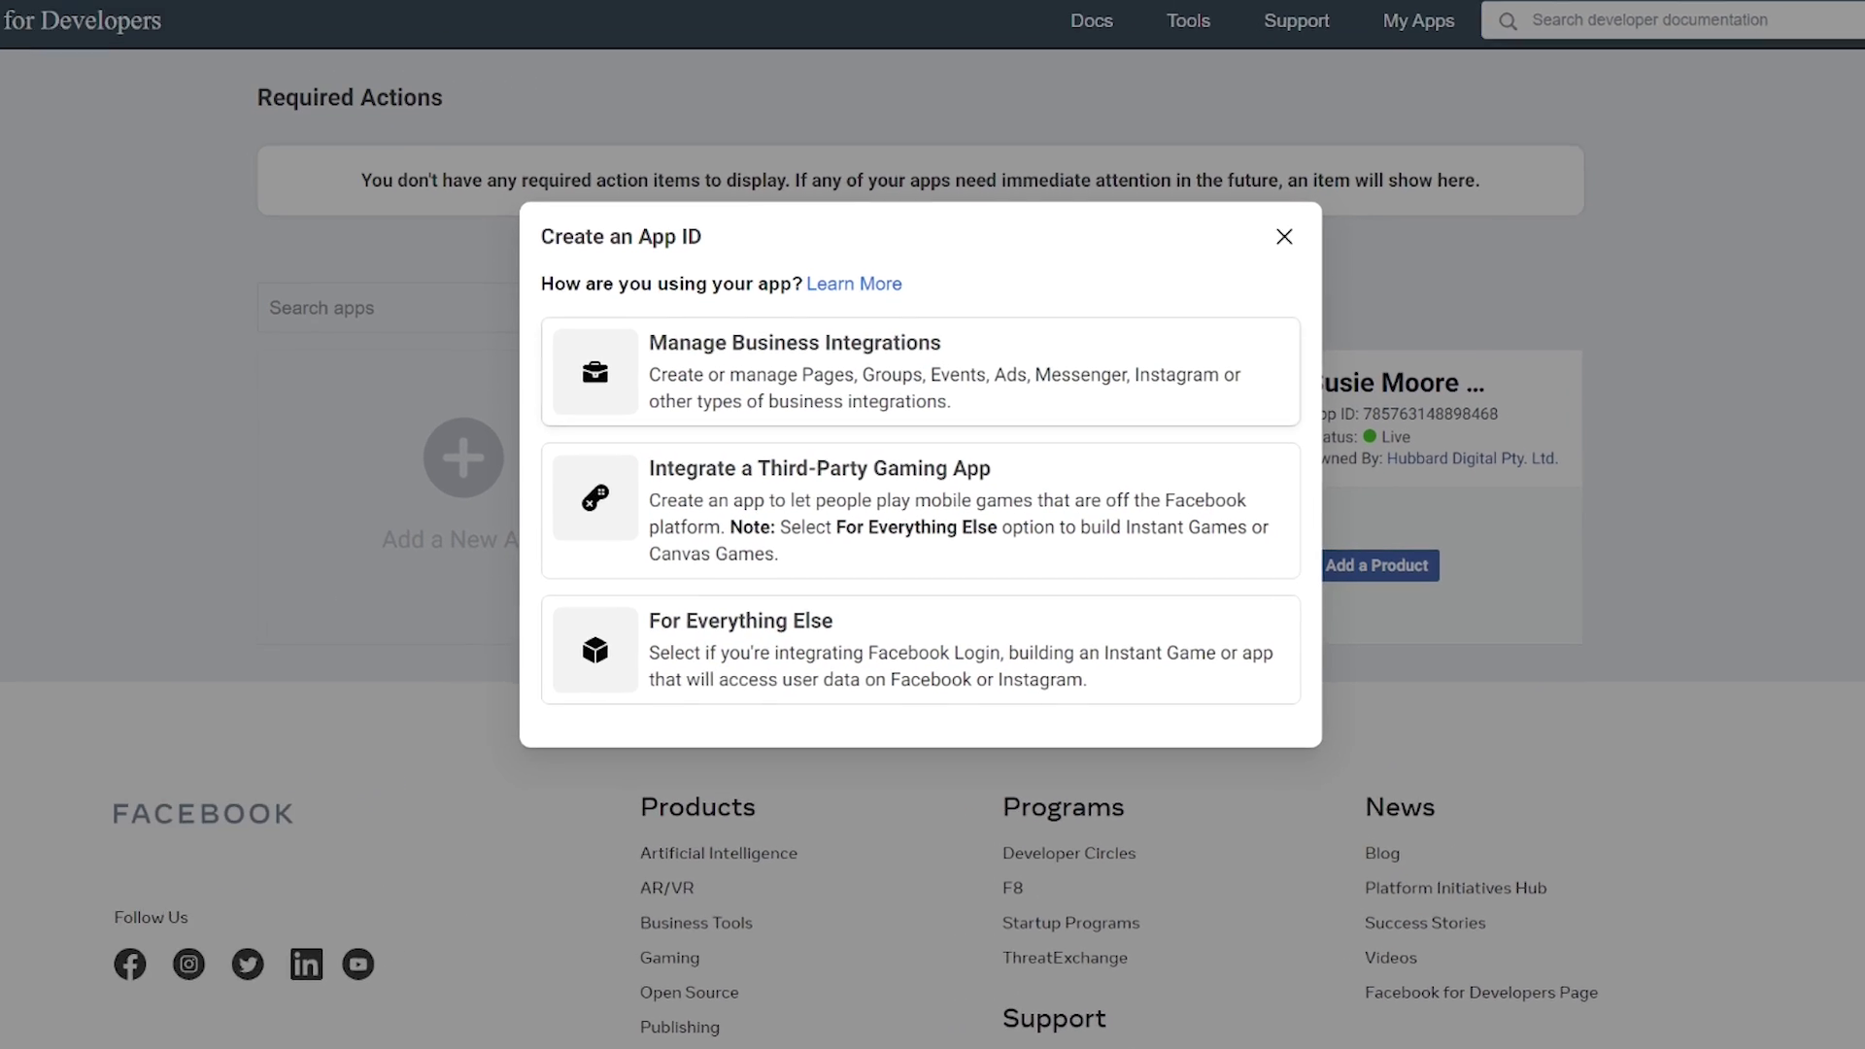
{"action": "left_click", "coordinate": [792, 401]}
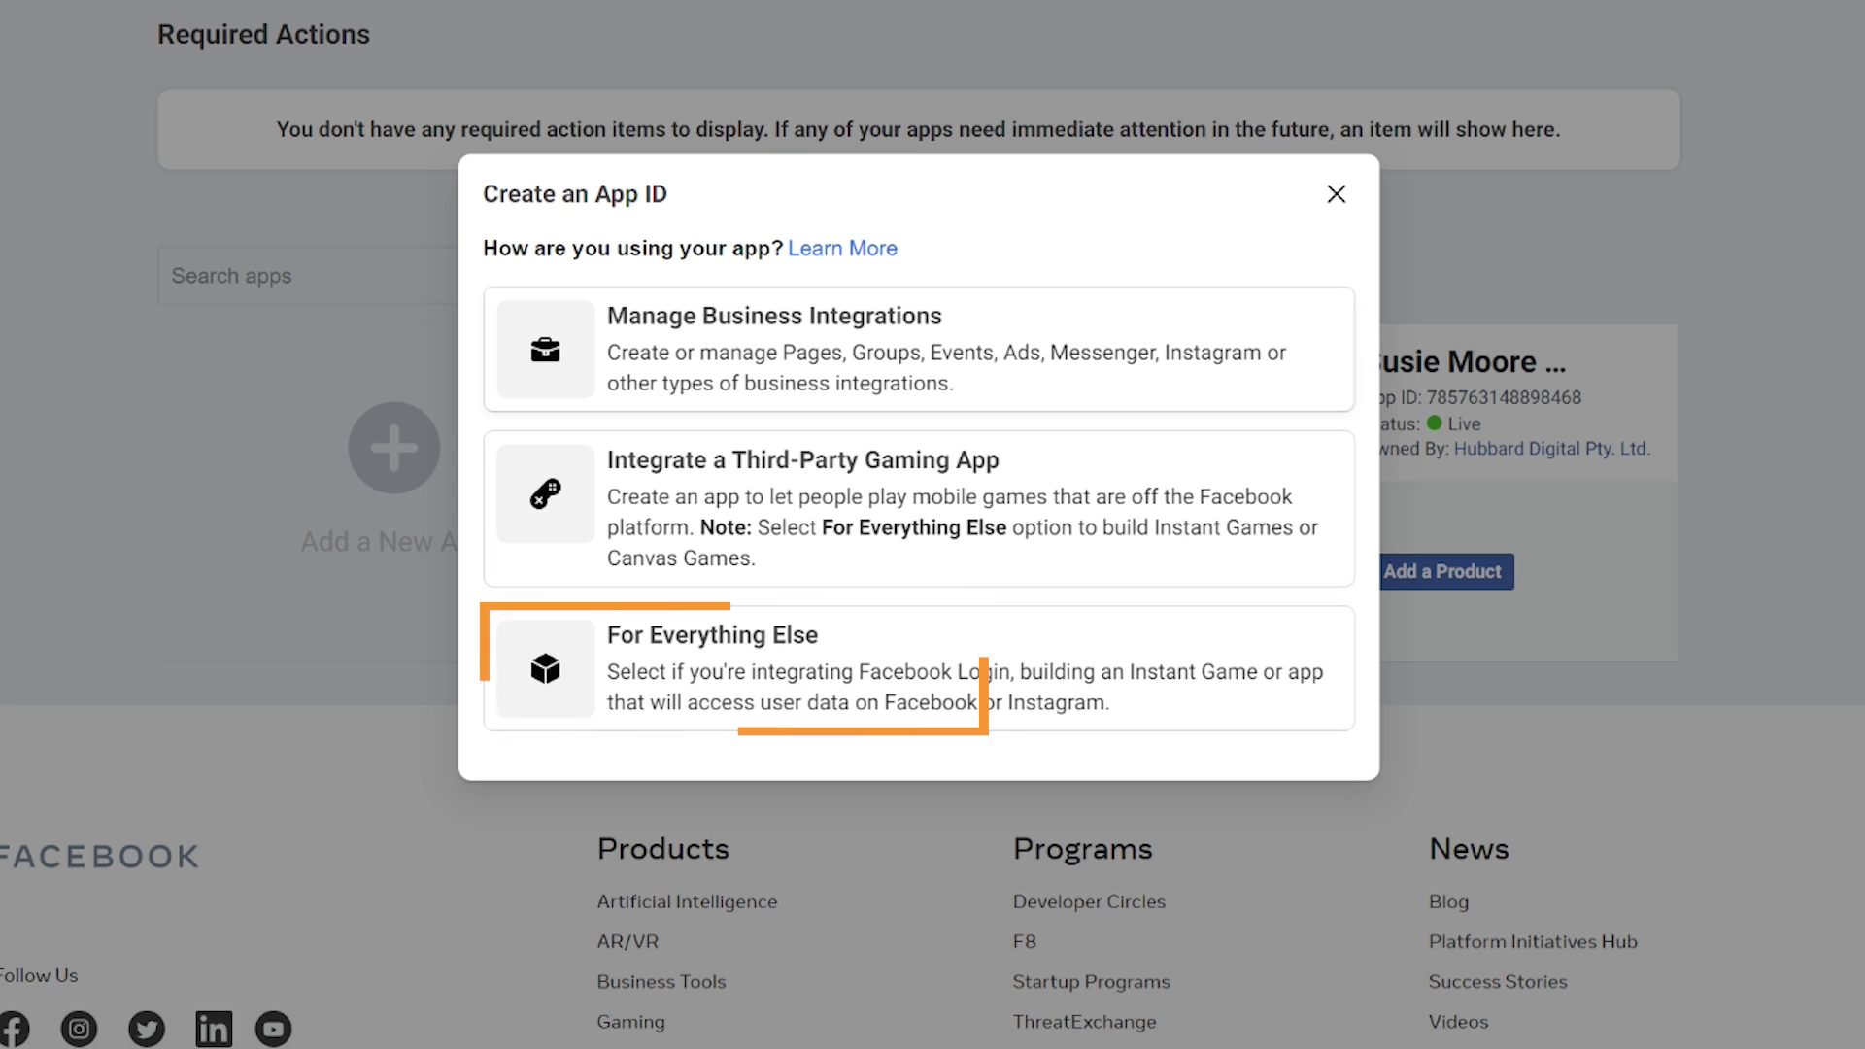
{"action": "left_click", "coordinate": [838, 335]}
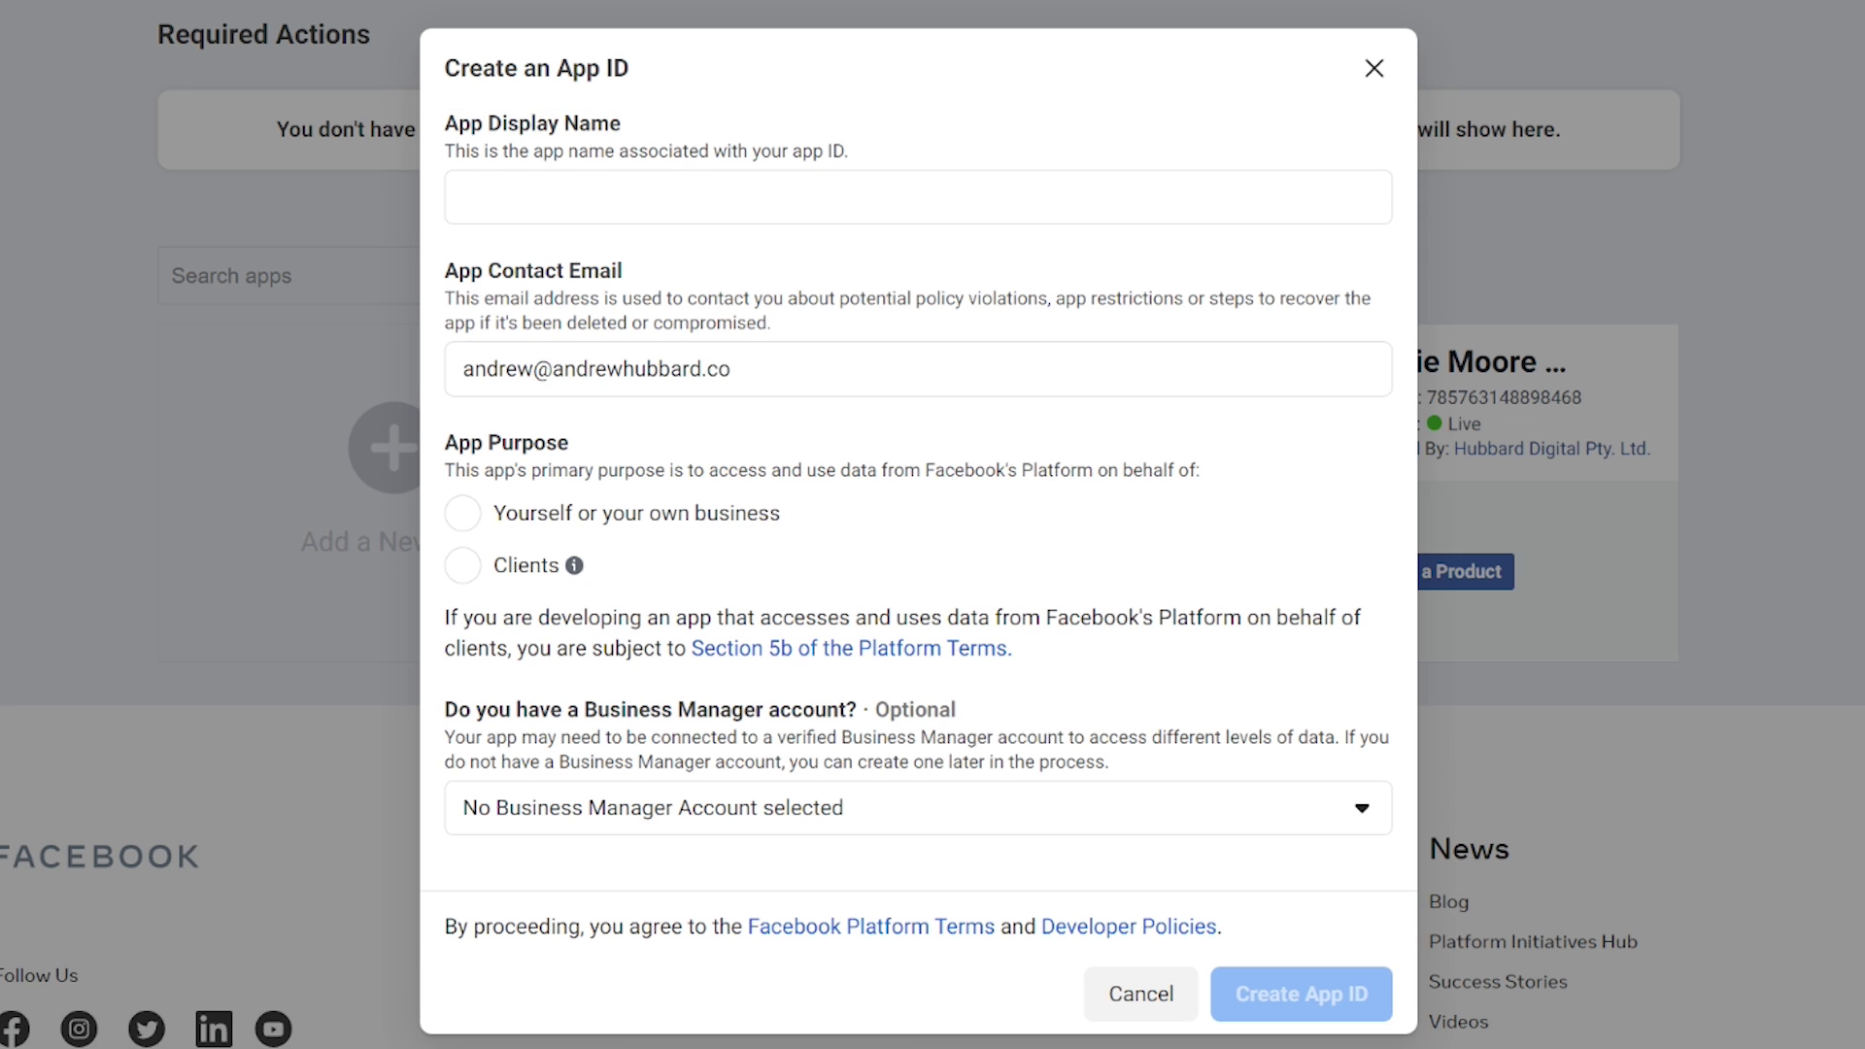
{"action": "left_click", "coordinate": [465, 197]}
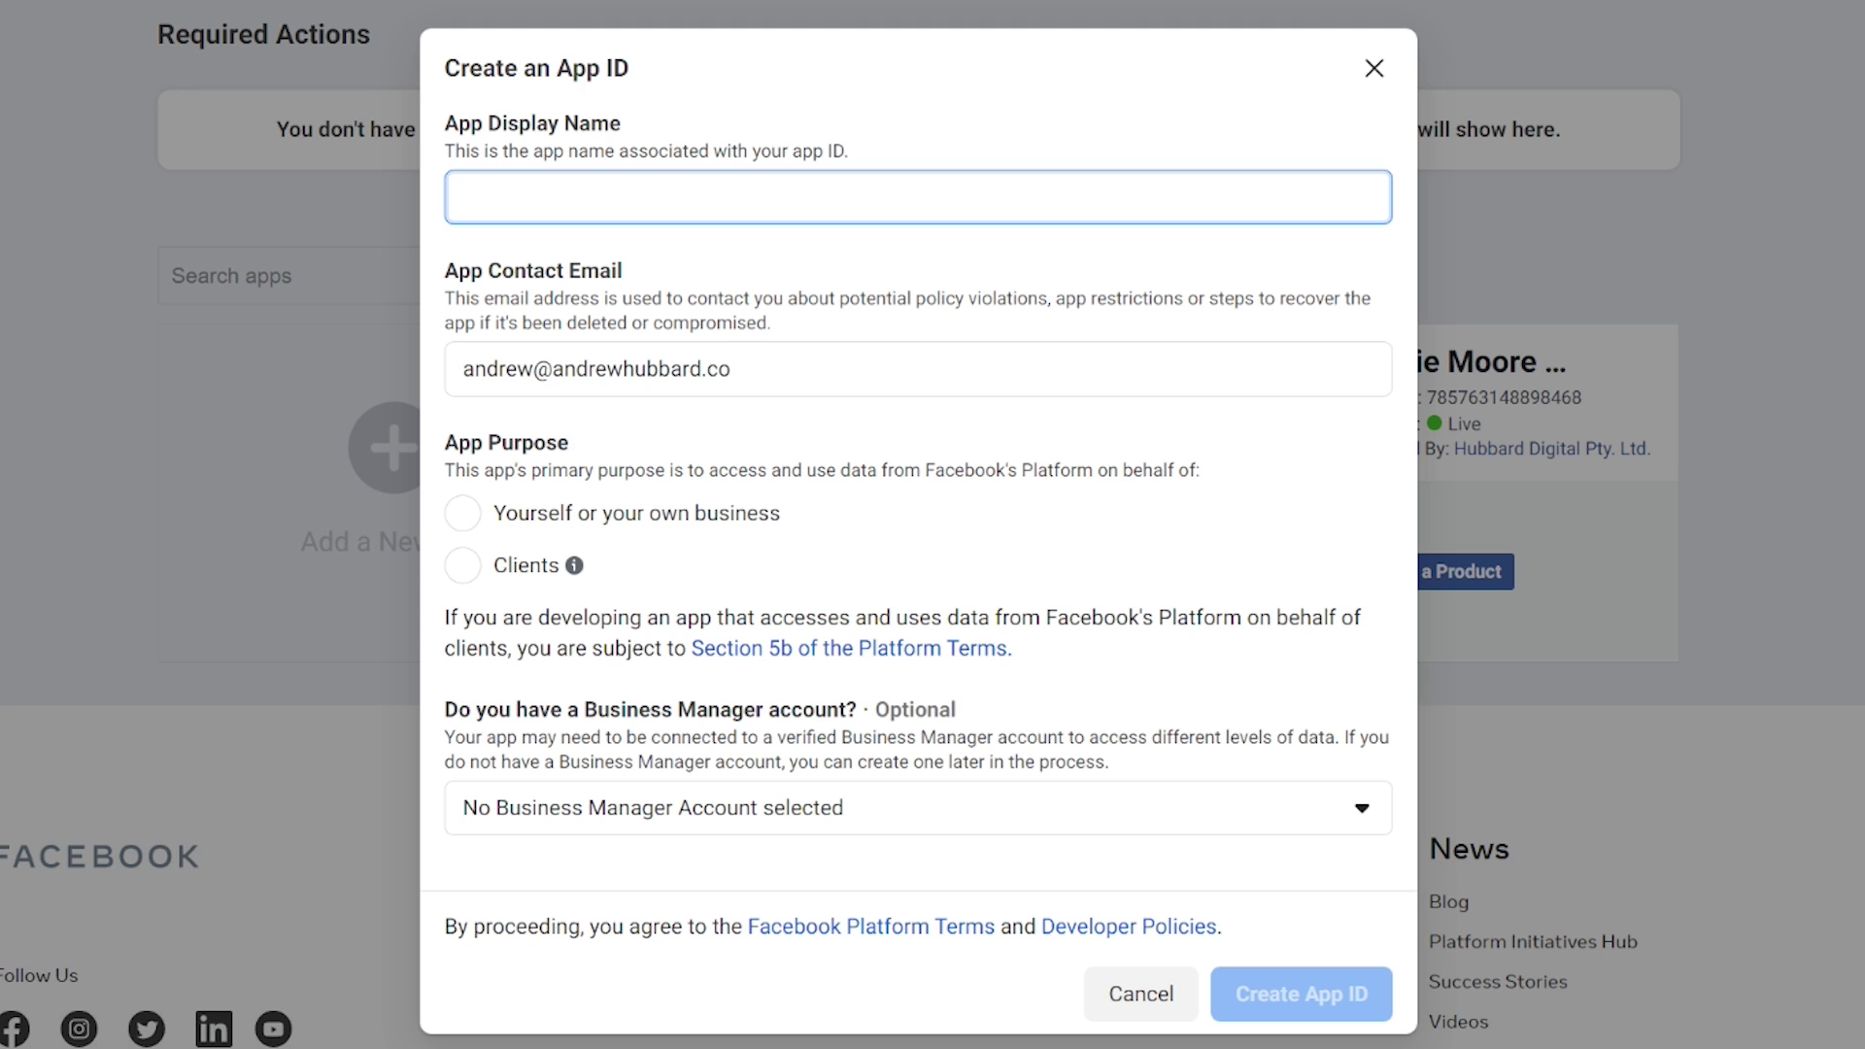
{"action": "left_click", "coordinate": [837, 807]}
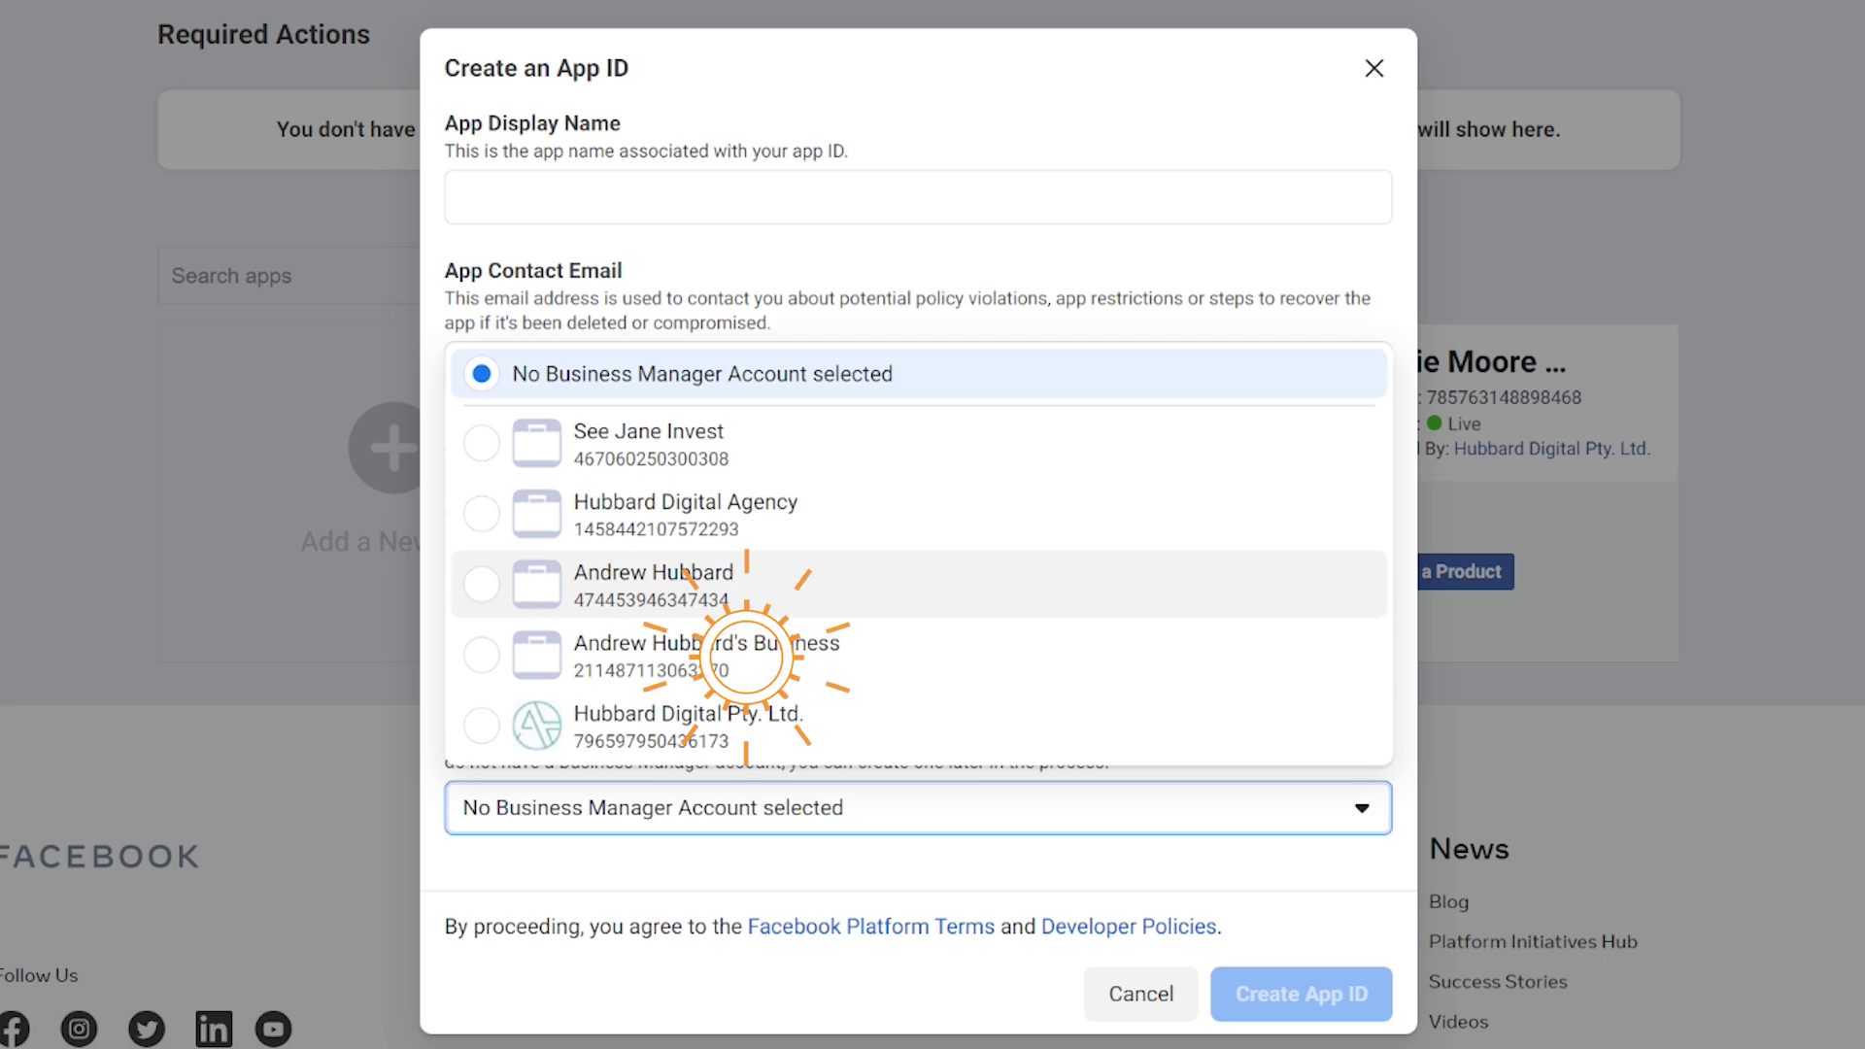
{"action": "left_click", "coordinate": [758, 665]}
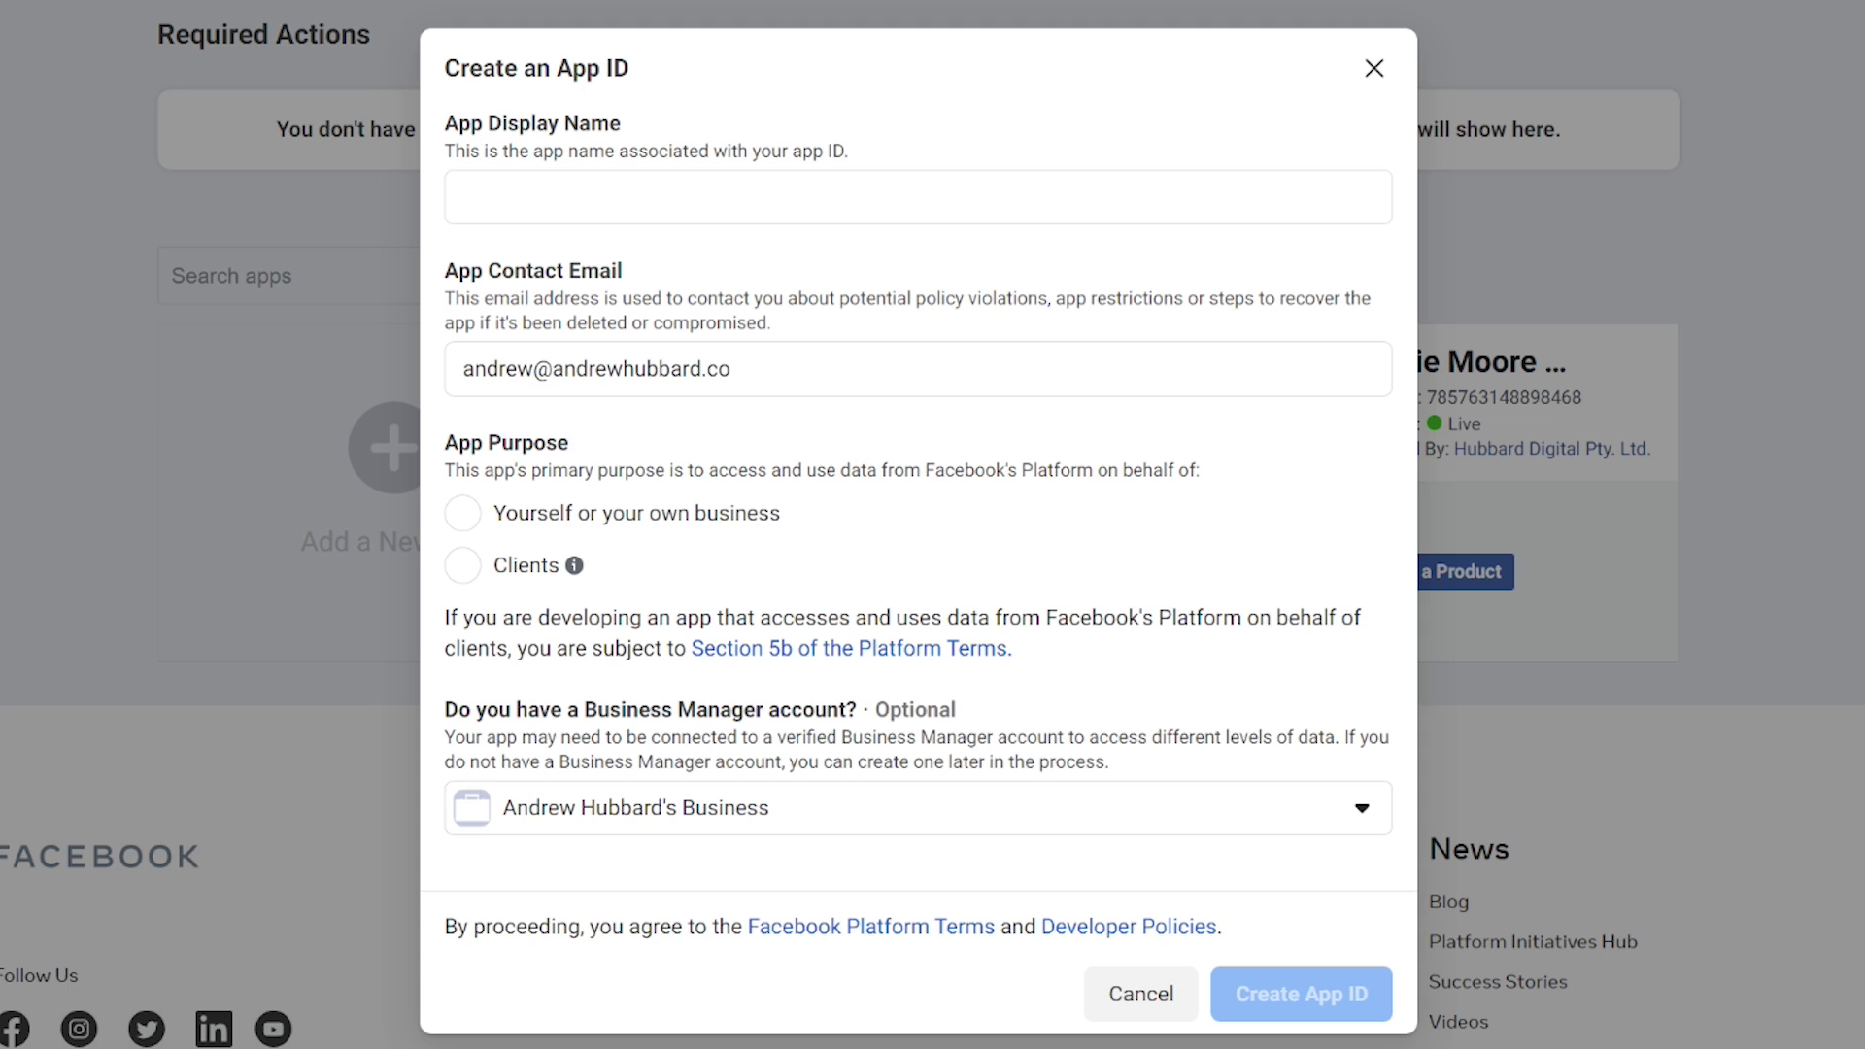
{"action": "left_click", "coordinate": [462, 513]}
{"action": "left_click", "coordinate": [463, 197]}
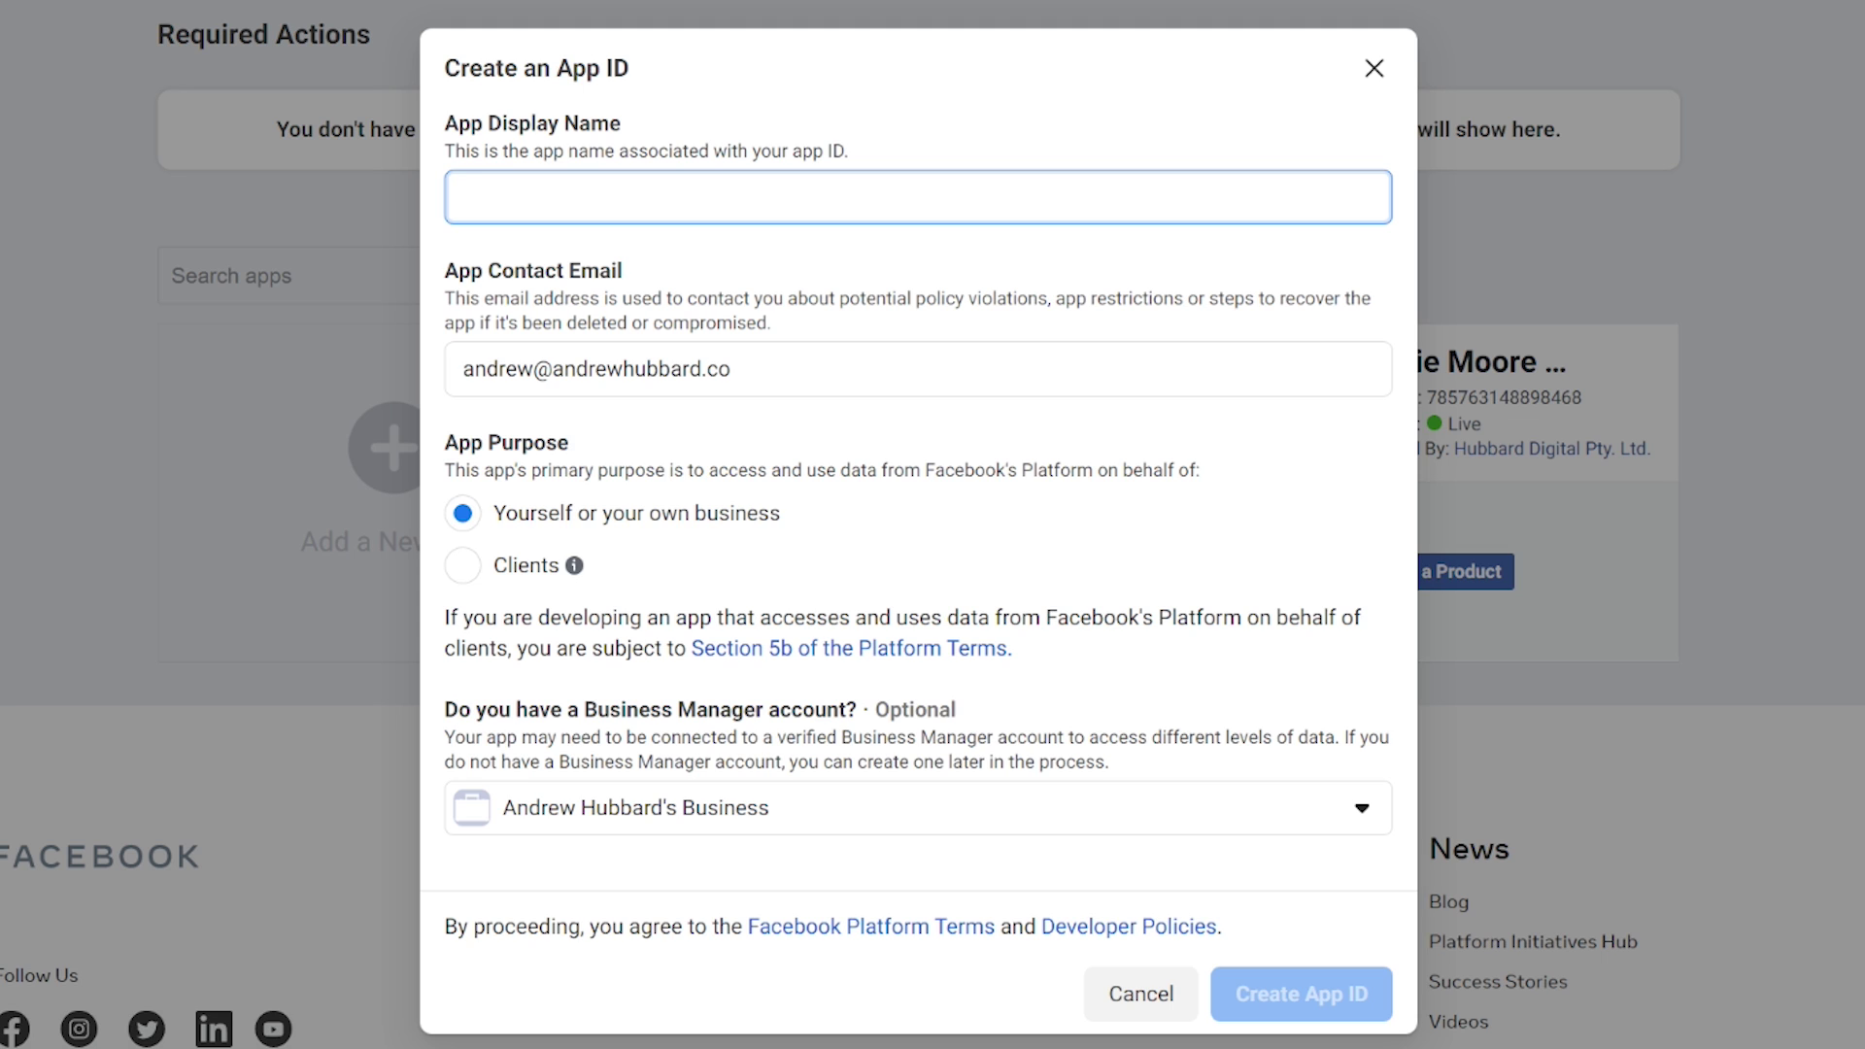
Name the app 'Example Login', submit it, and pass the security check
{"action": "type", "text": "Facebook Login"}
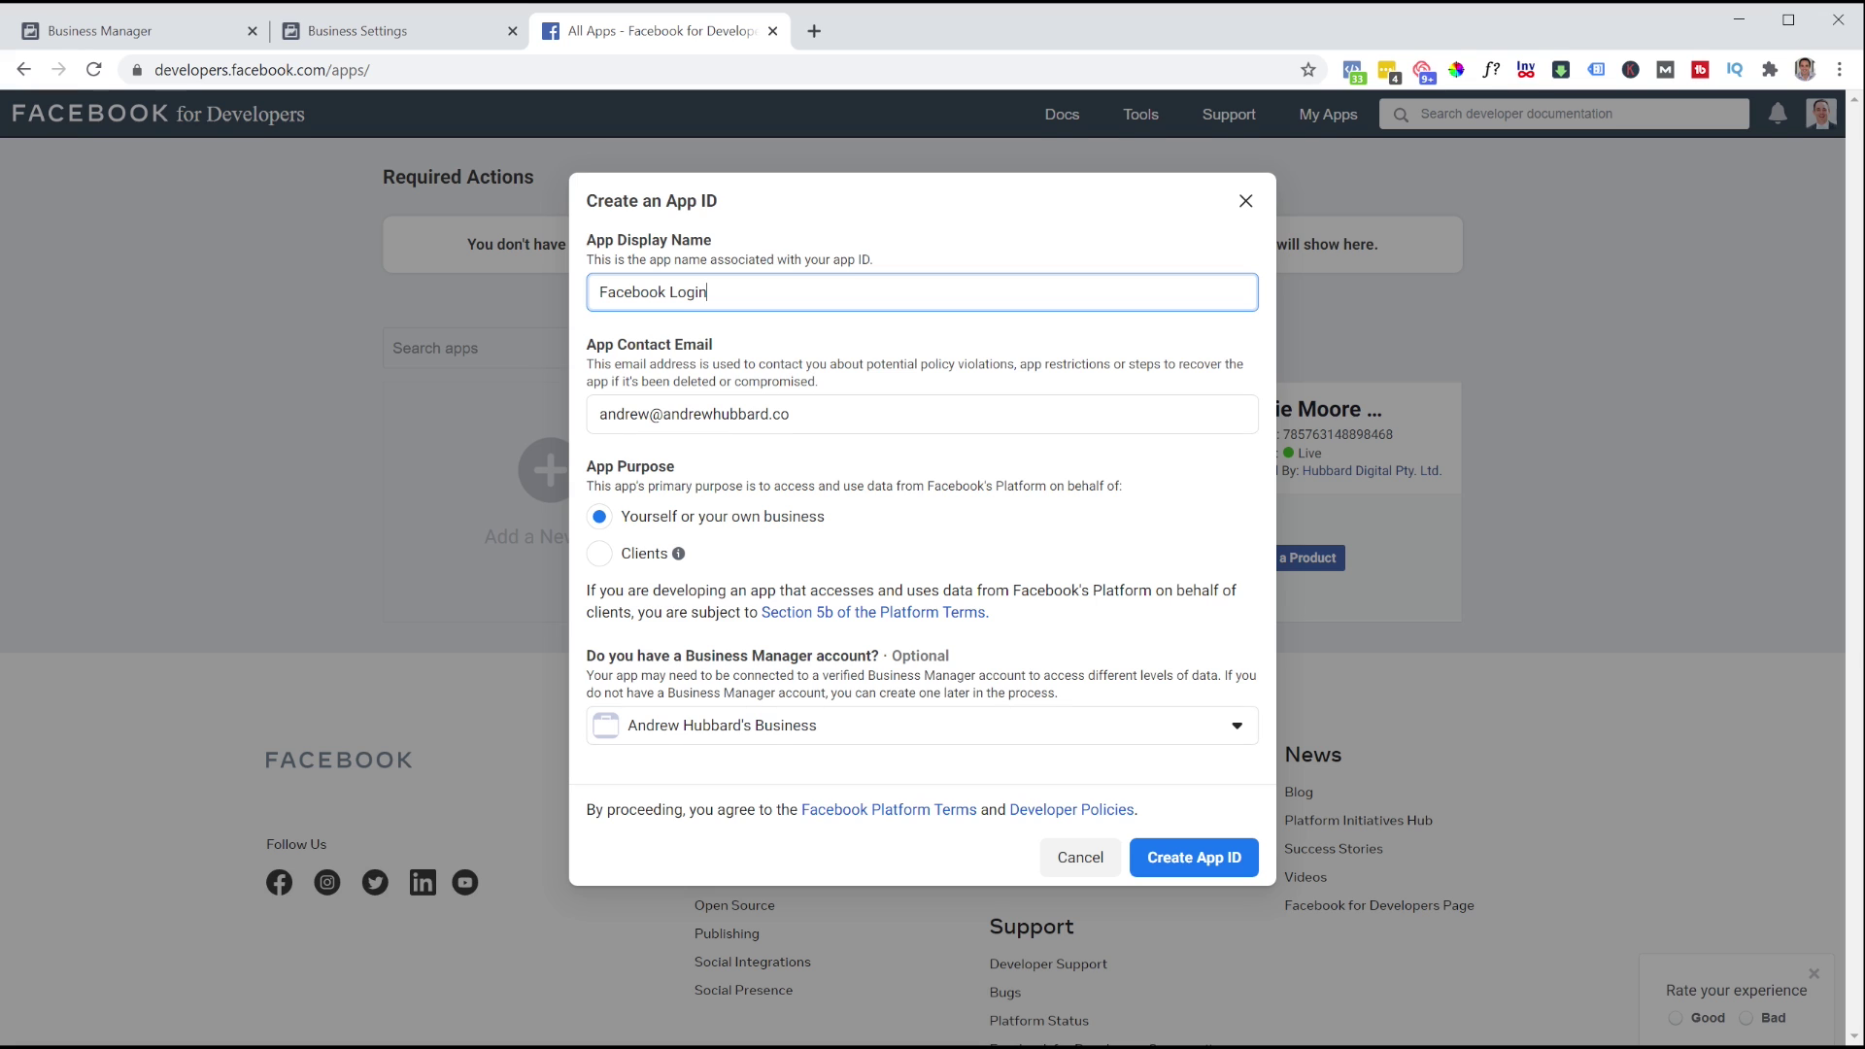
{"action": "left_click", "coordinate": [1171, 857]}
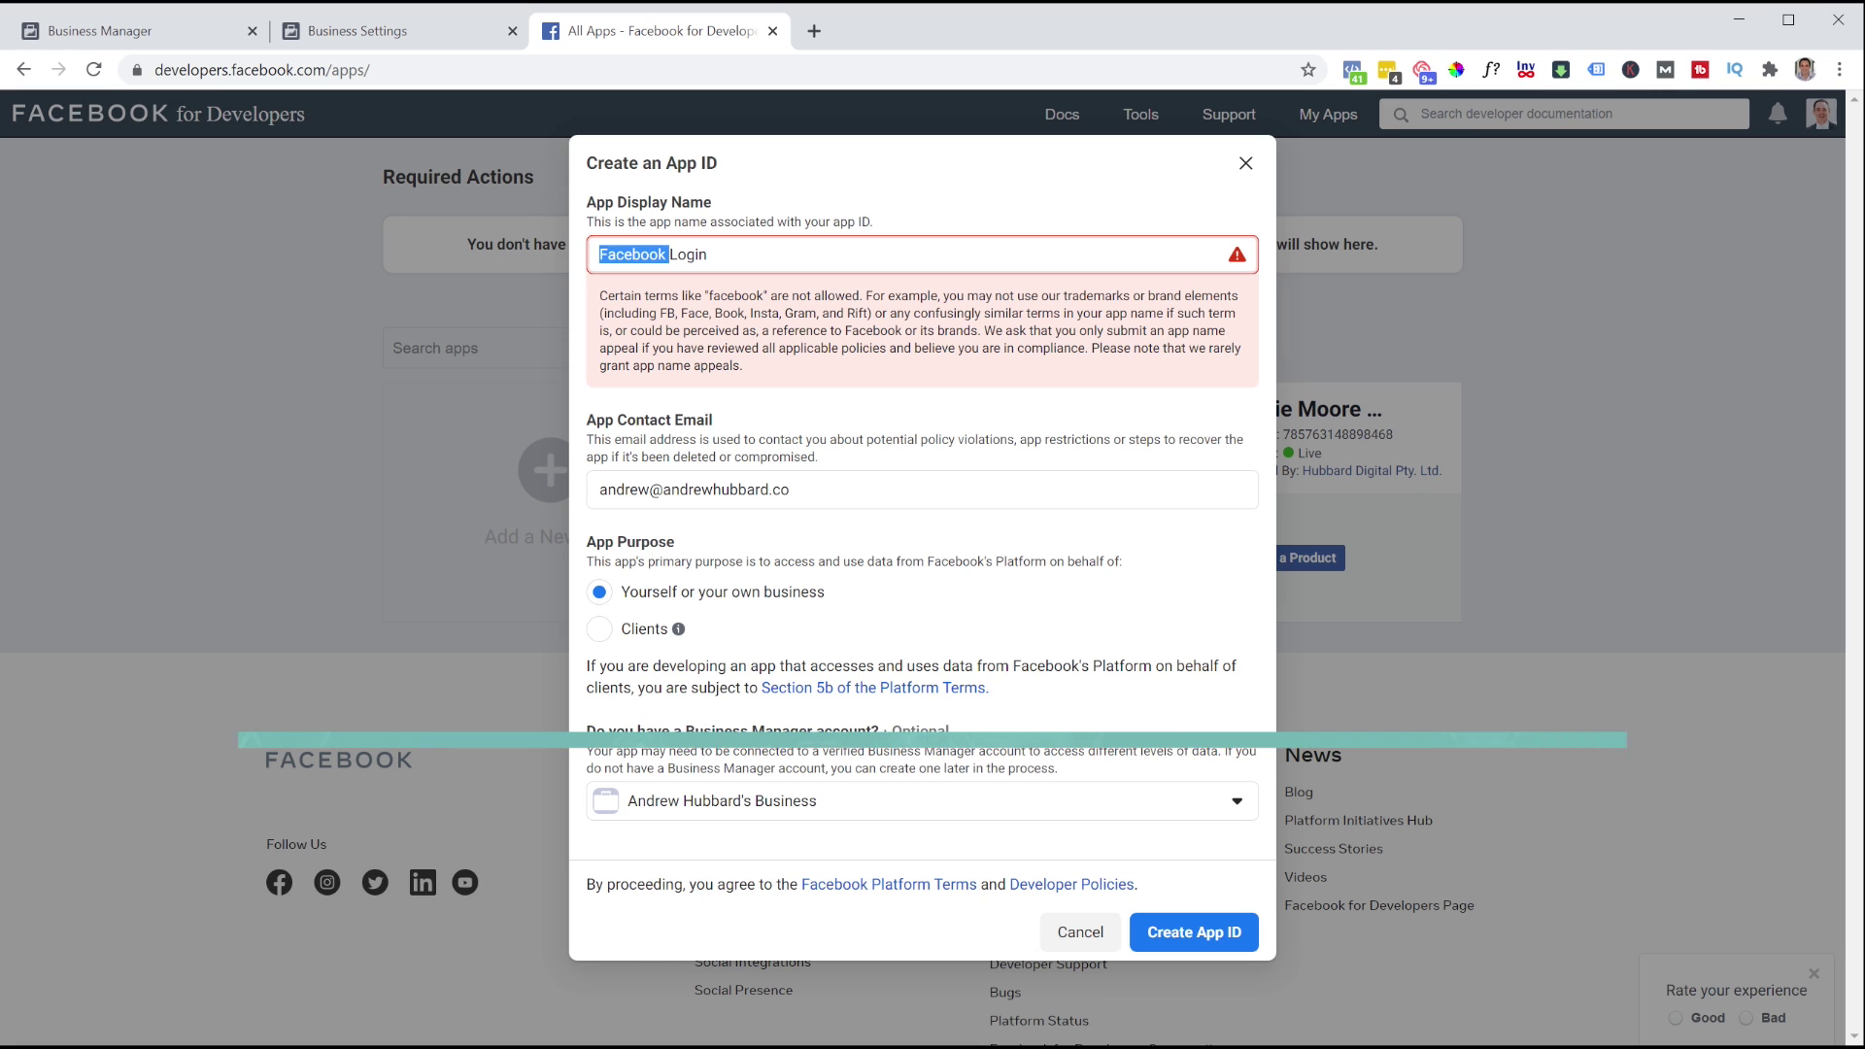
{"action": "key", "text": "BackSpace"}
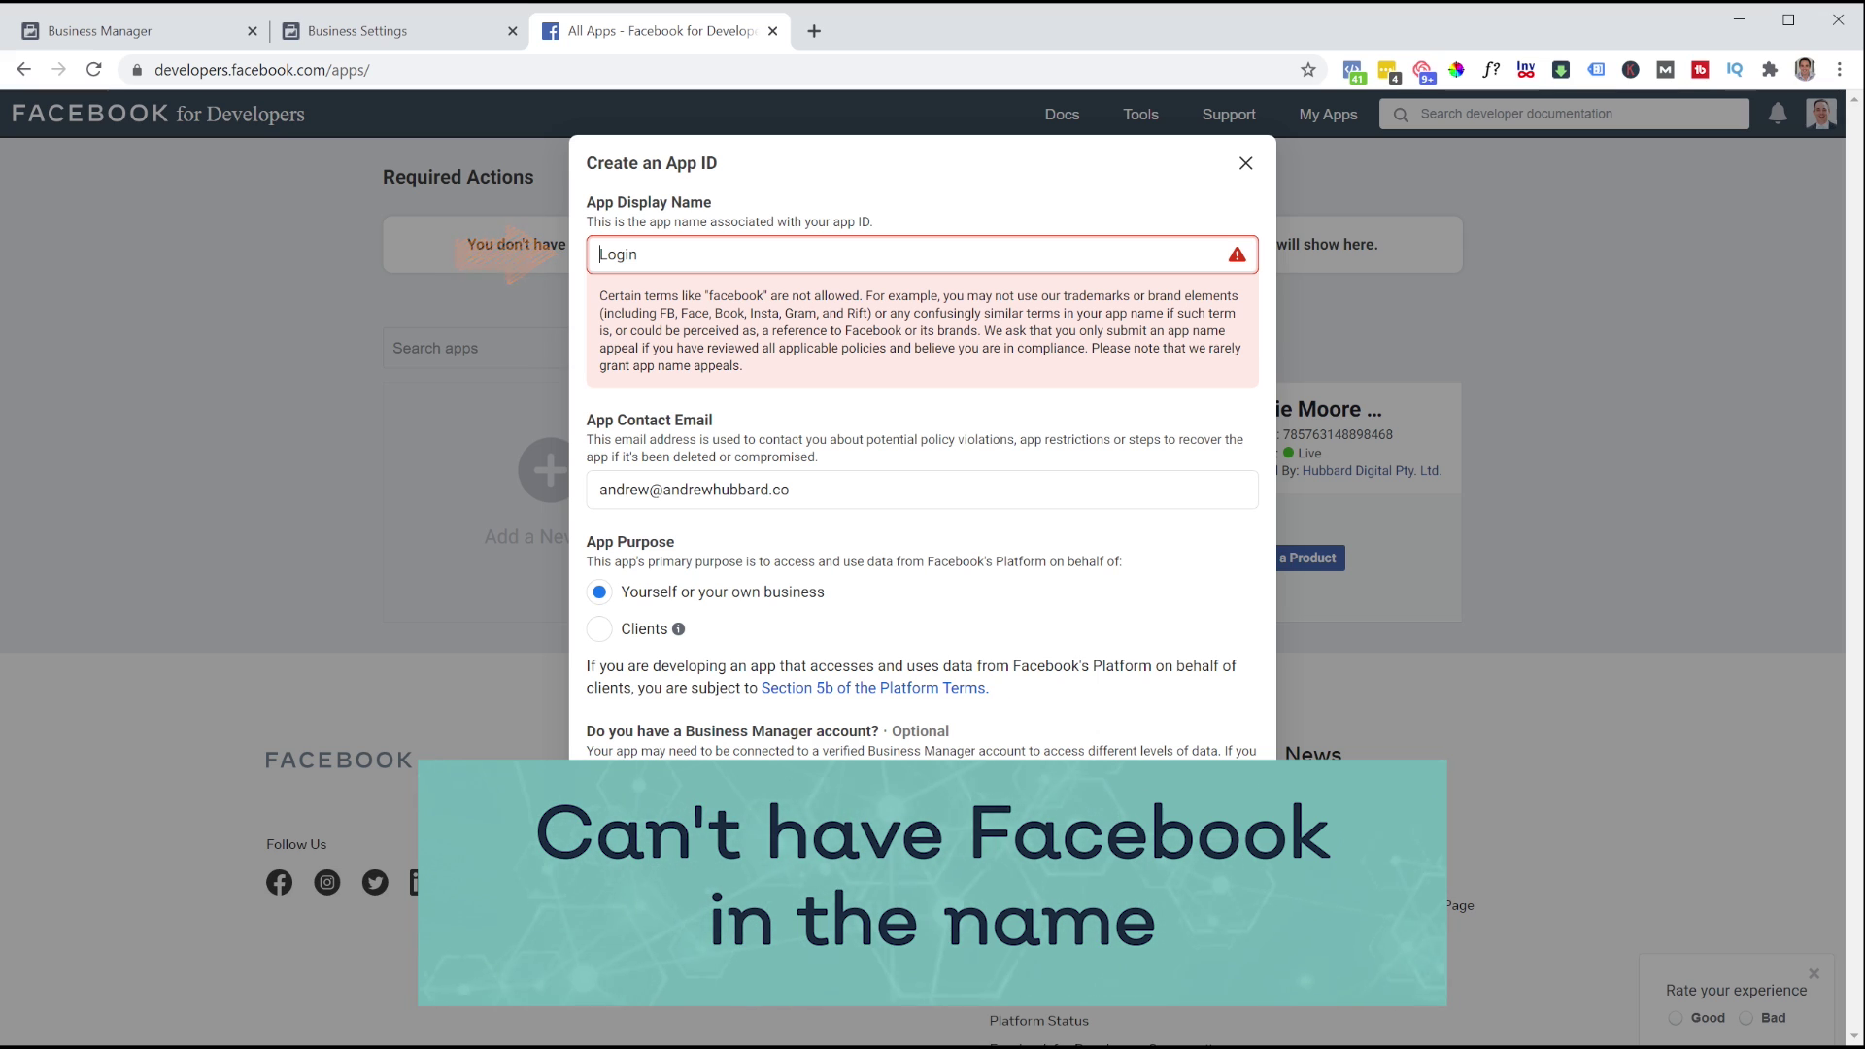
{"action": "type", "text": "Example"}
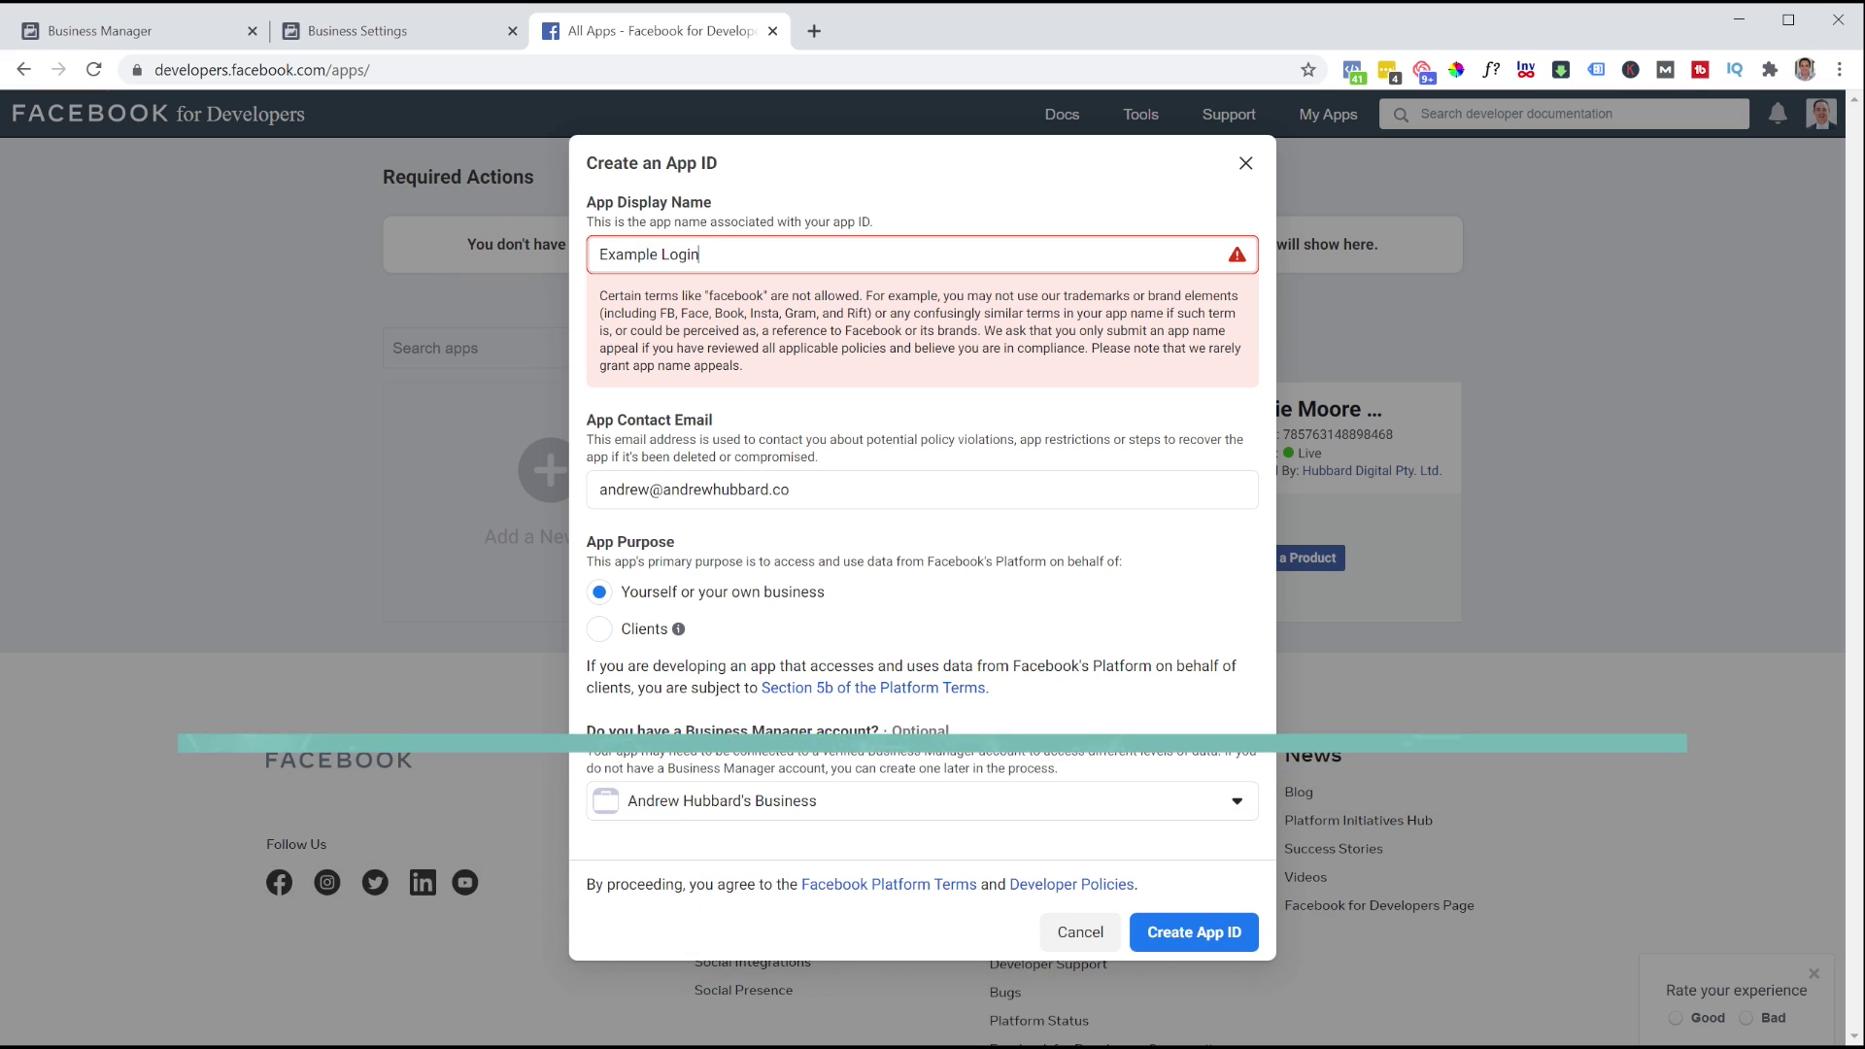
{"action": "left_click", "coordinate": [1201, 933]}
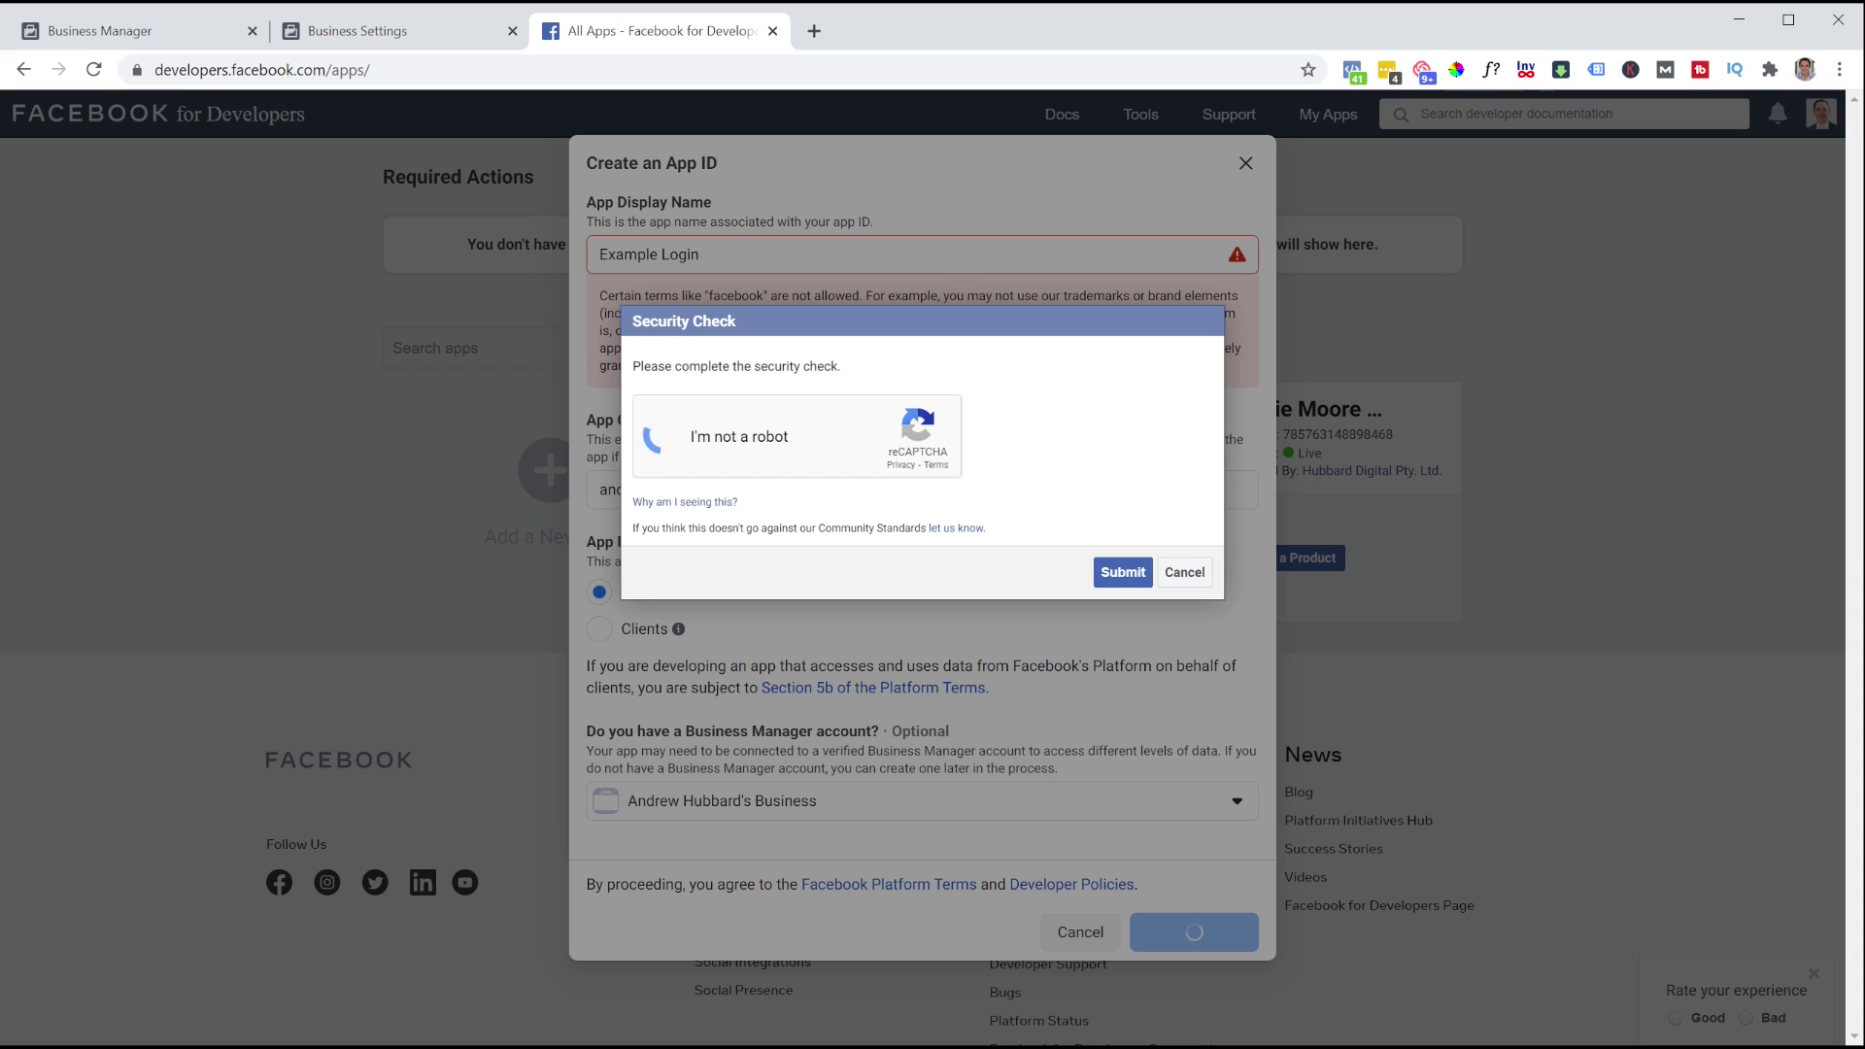
{"action": "left_click", "coordinate": [1123, 571]}
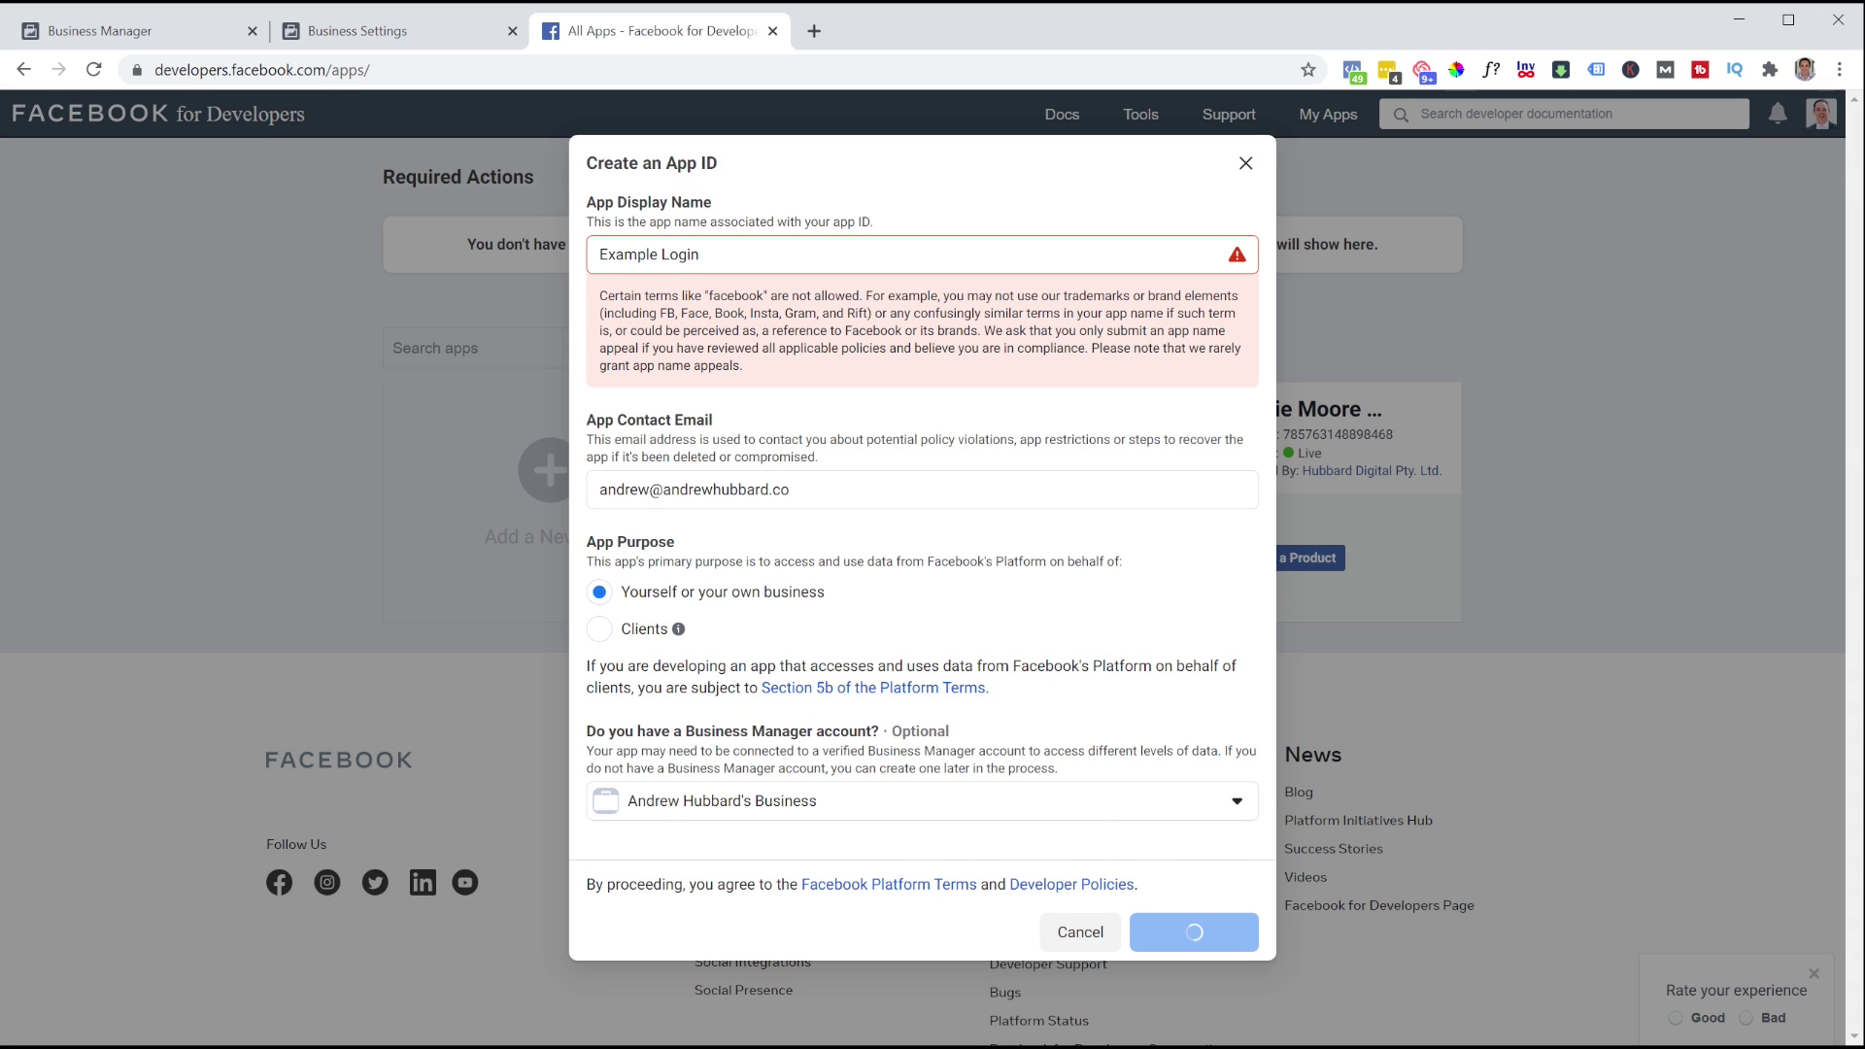
Set up Facebook Login with the Web platform, skipping the Site URL, then return to the dashboard
{"action": "scroll", "coordinate": [1043, 621], "scroll_direction": "up", "scroll_amount": 1}
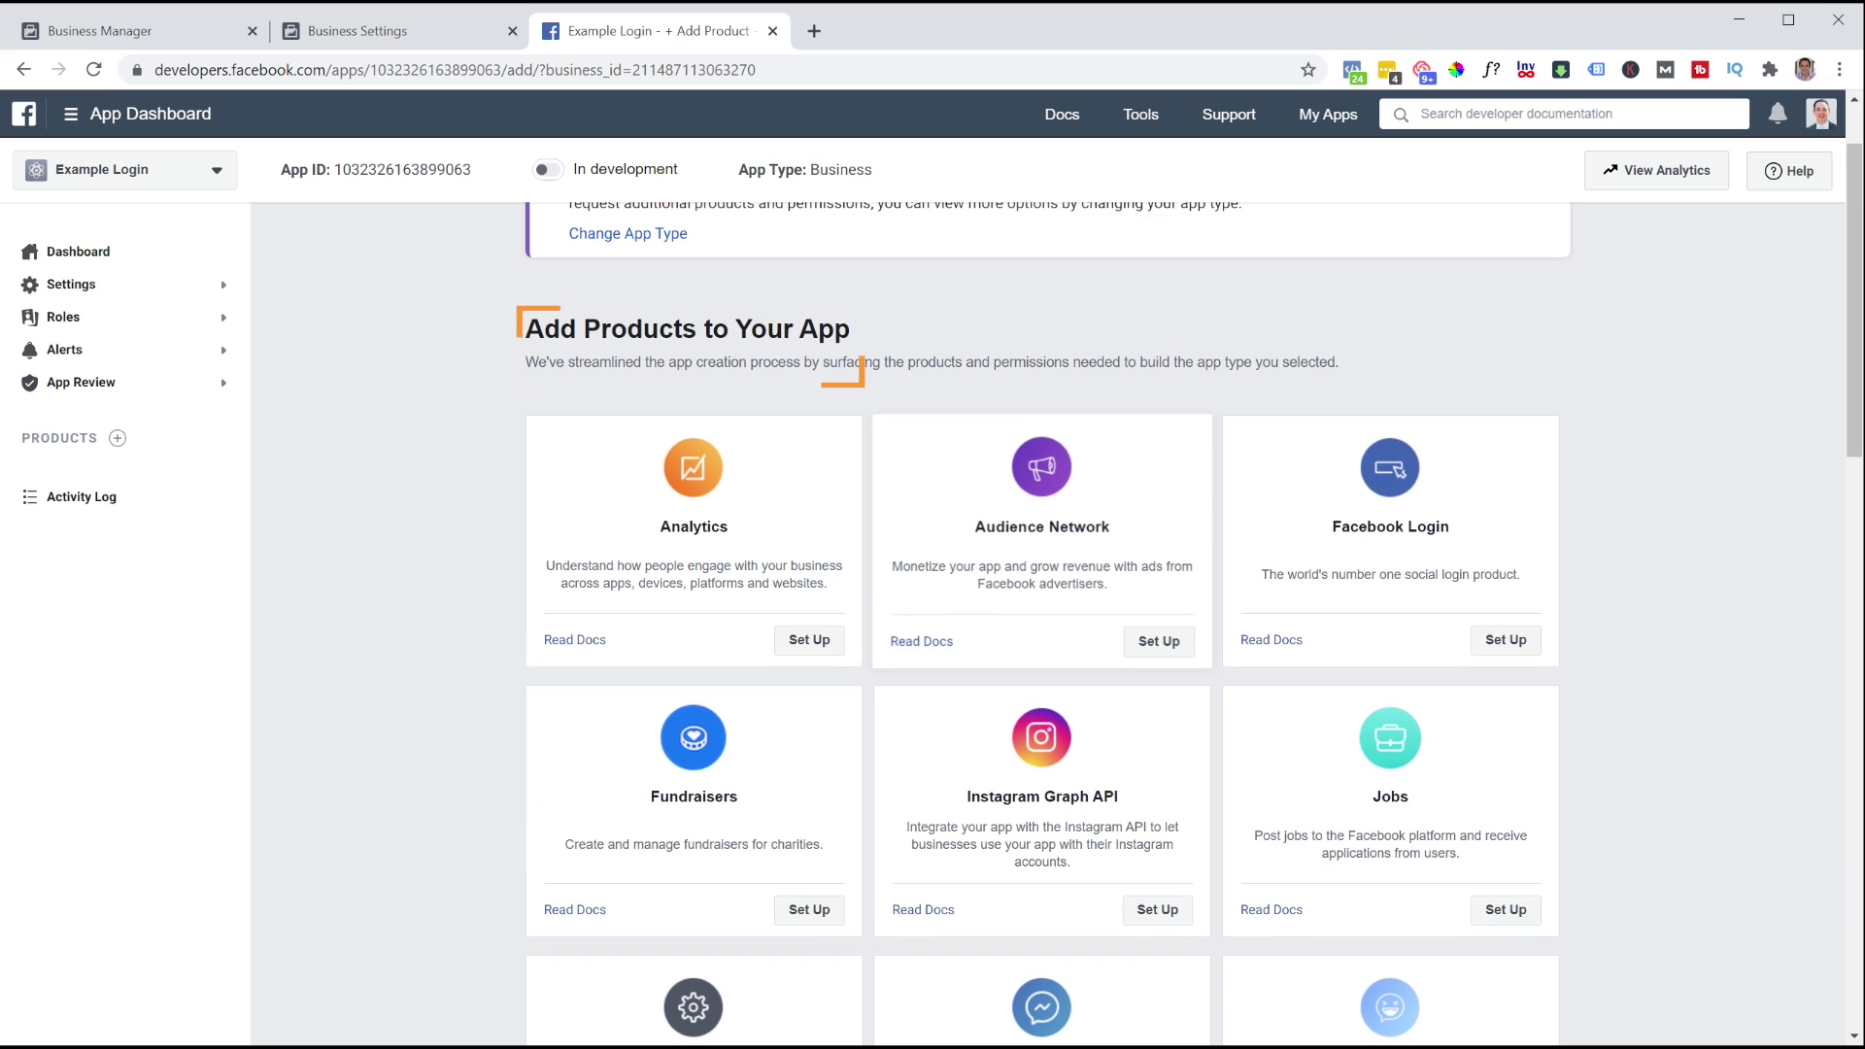
{"action": "scroll", "coordinate": [694, 486], "scroll_direction": "down", "scroll_amount": 1}
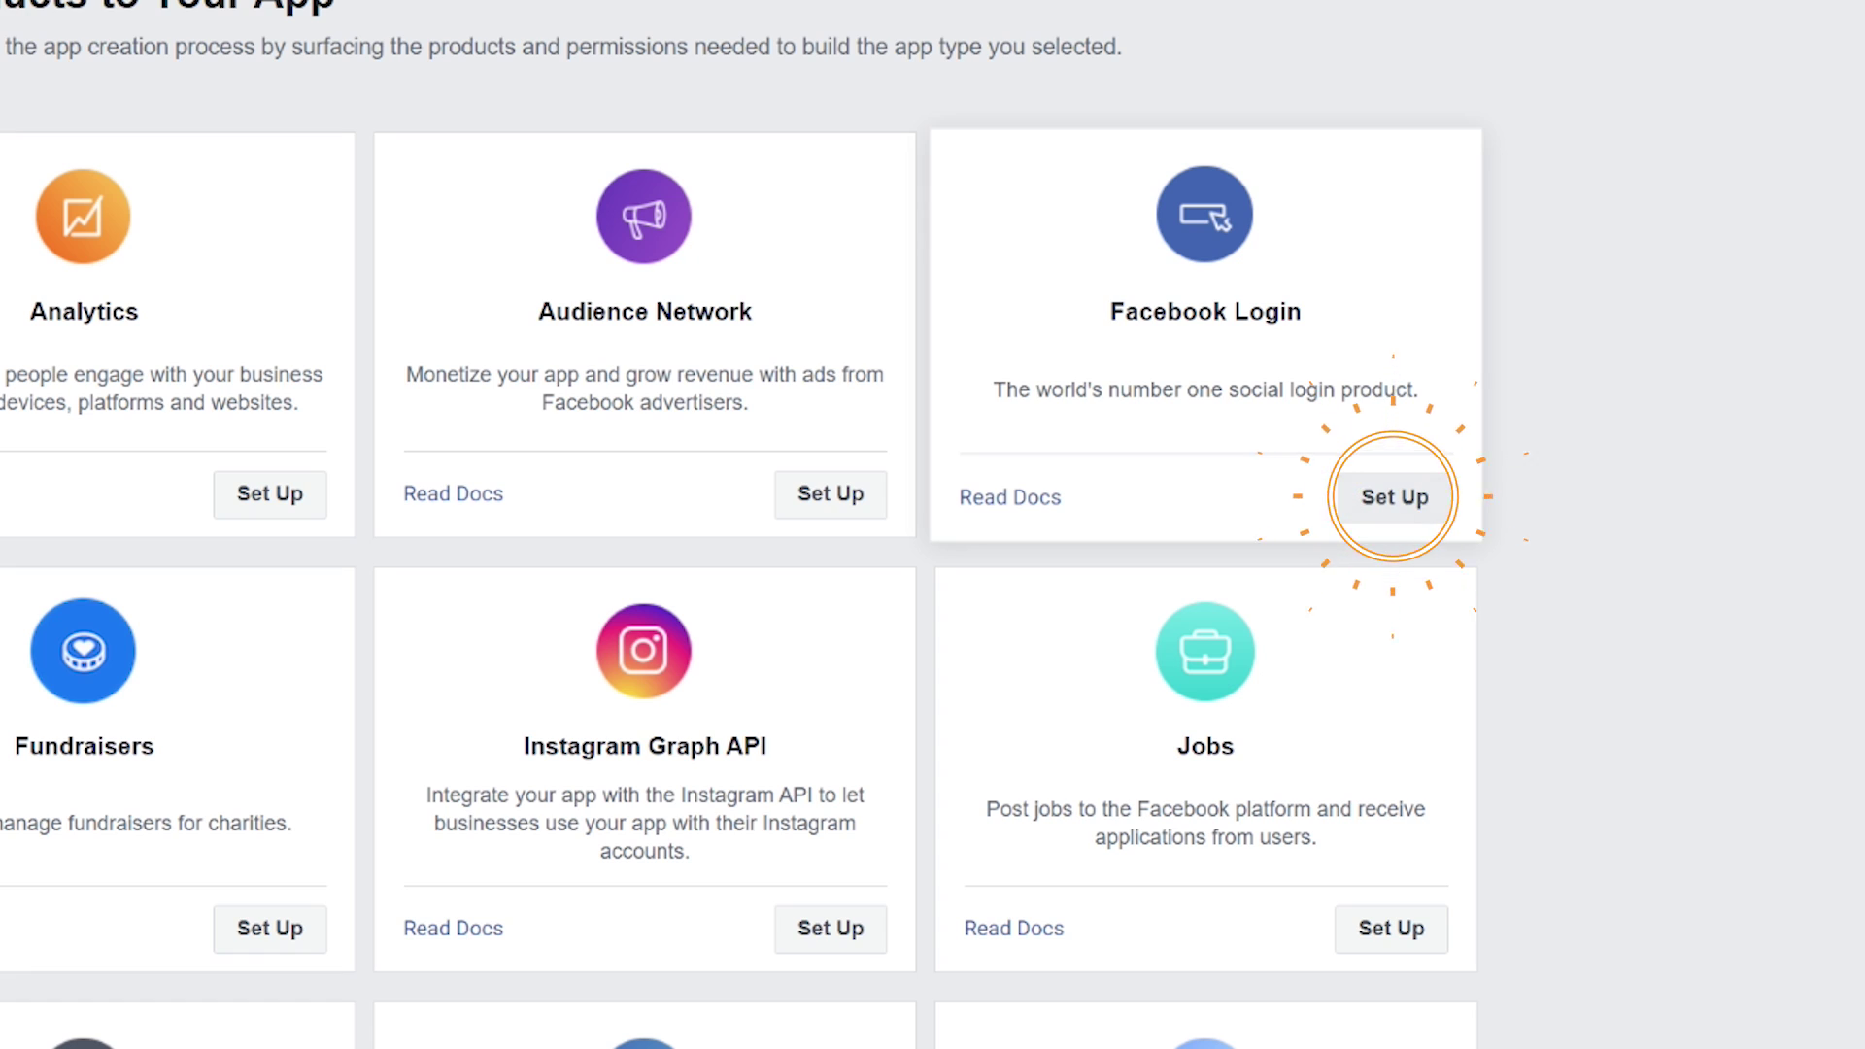
{"action": "left_click", "coordinate": [1394, 496]}
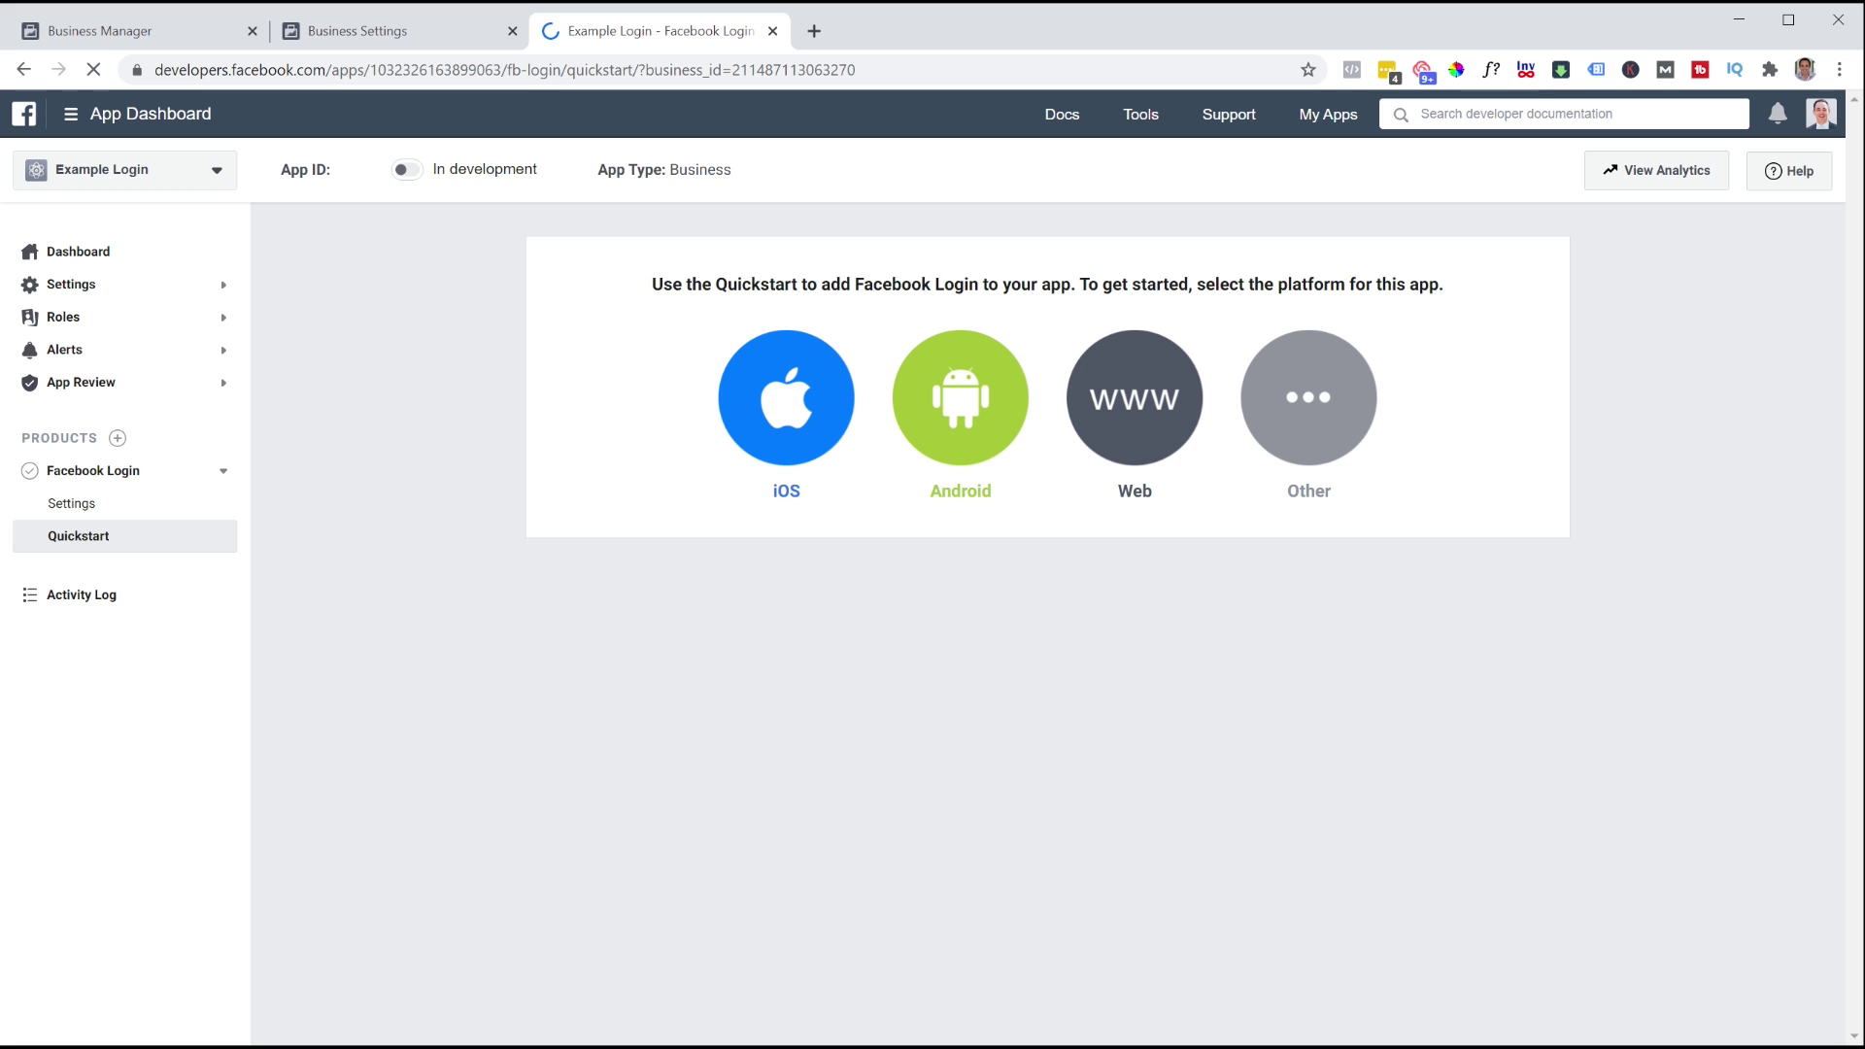
{"action": "left_click", "coordinate": [1135, 397]}
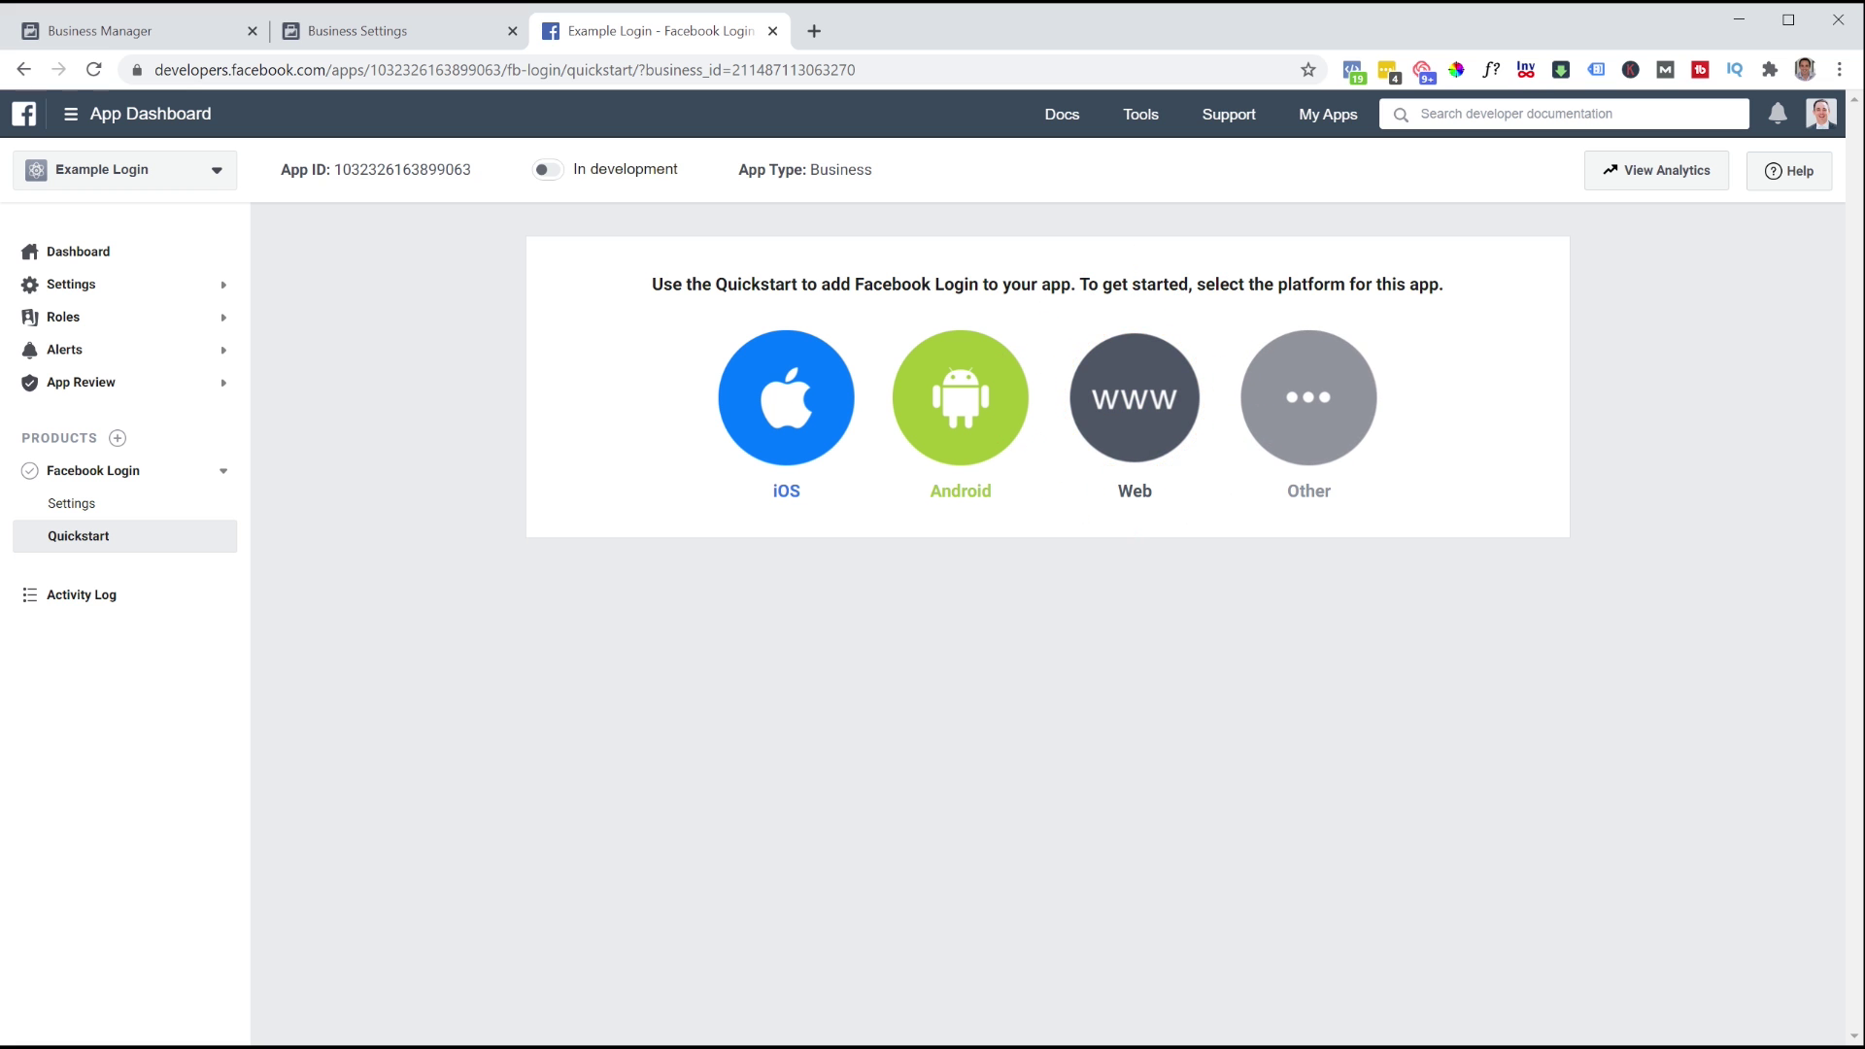
{"action": "left_click", "coordinate": [1461, 596]}
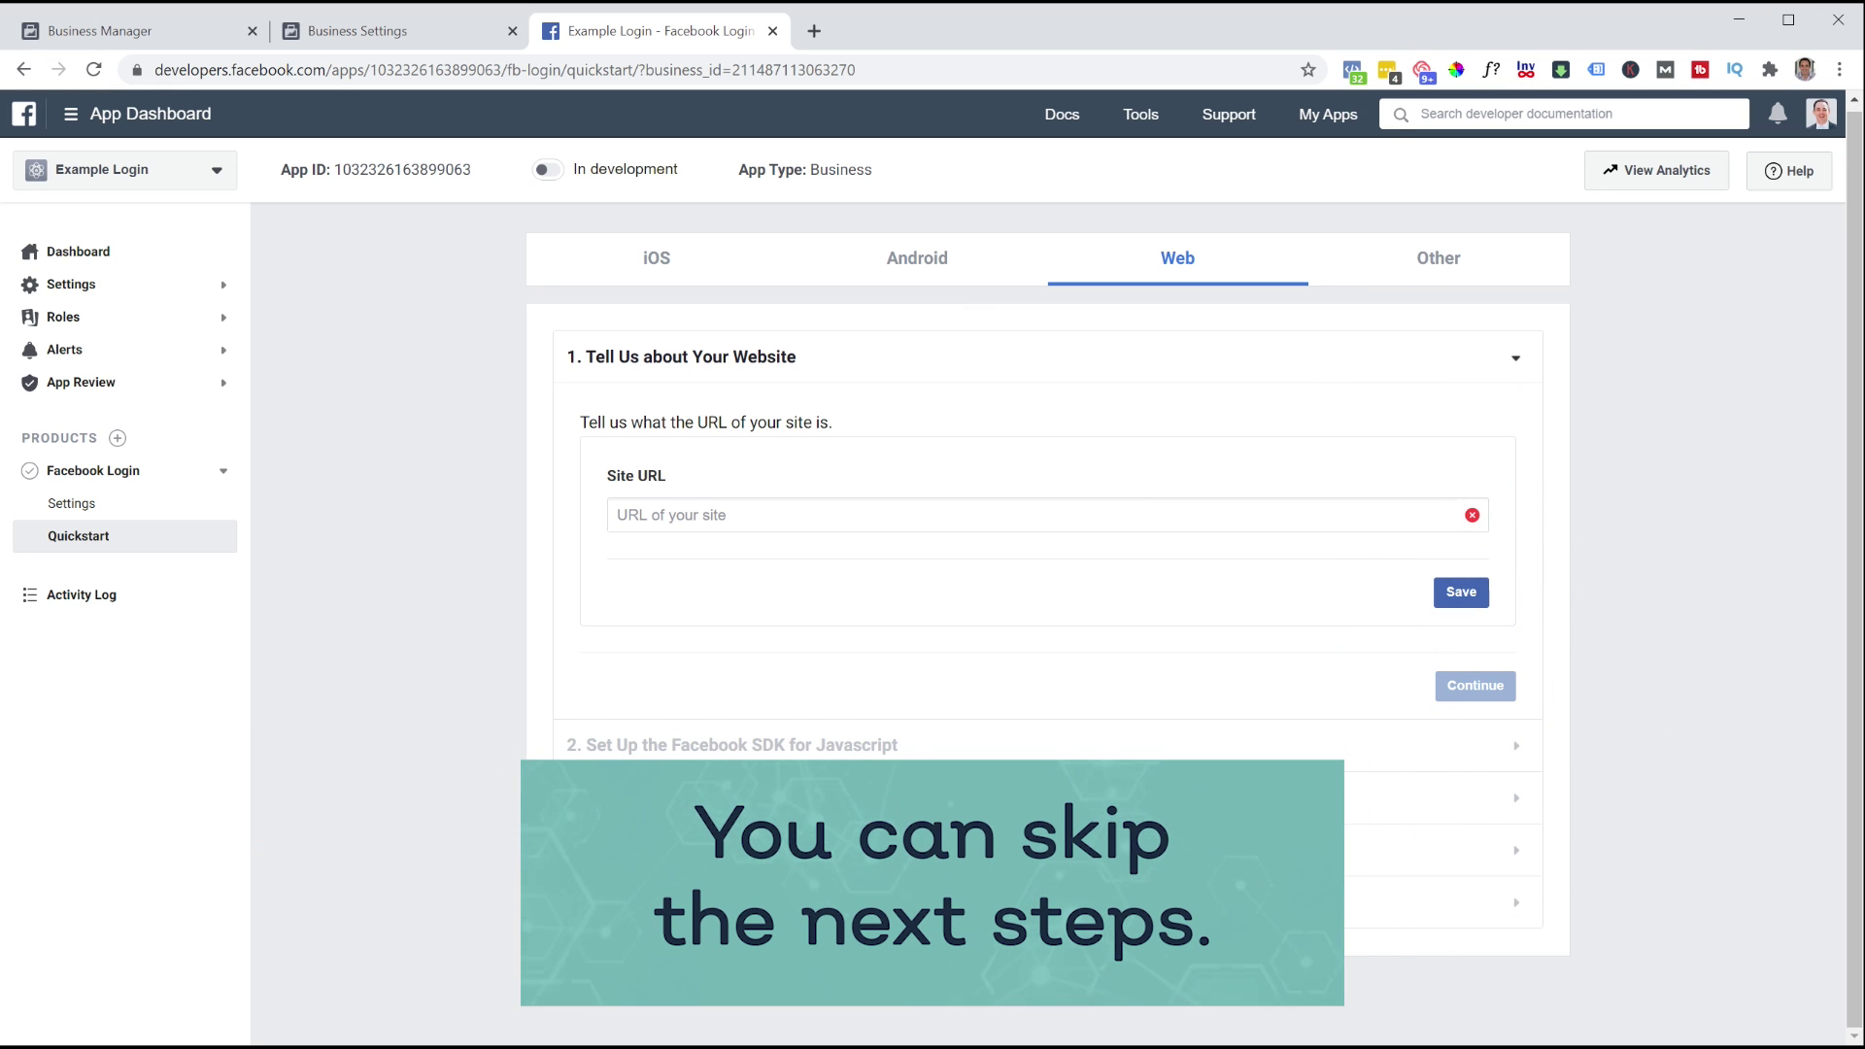
{"action": "left_click", "coordinate": [157, 248]}
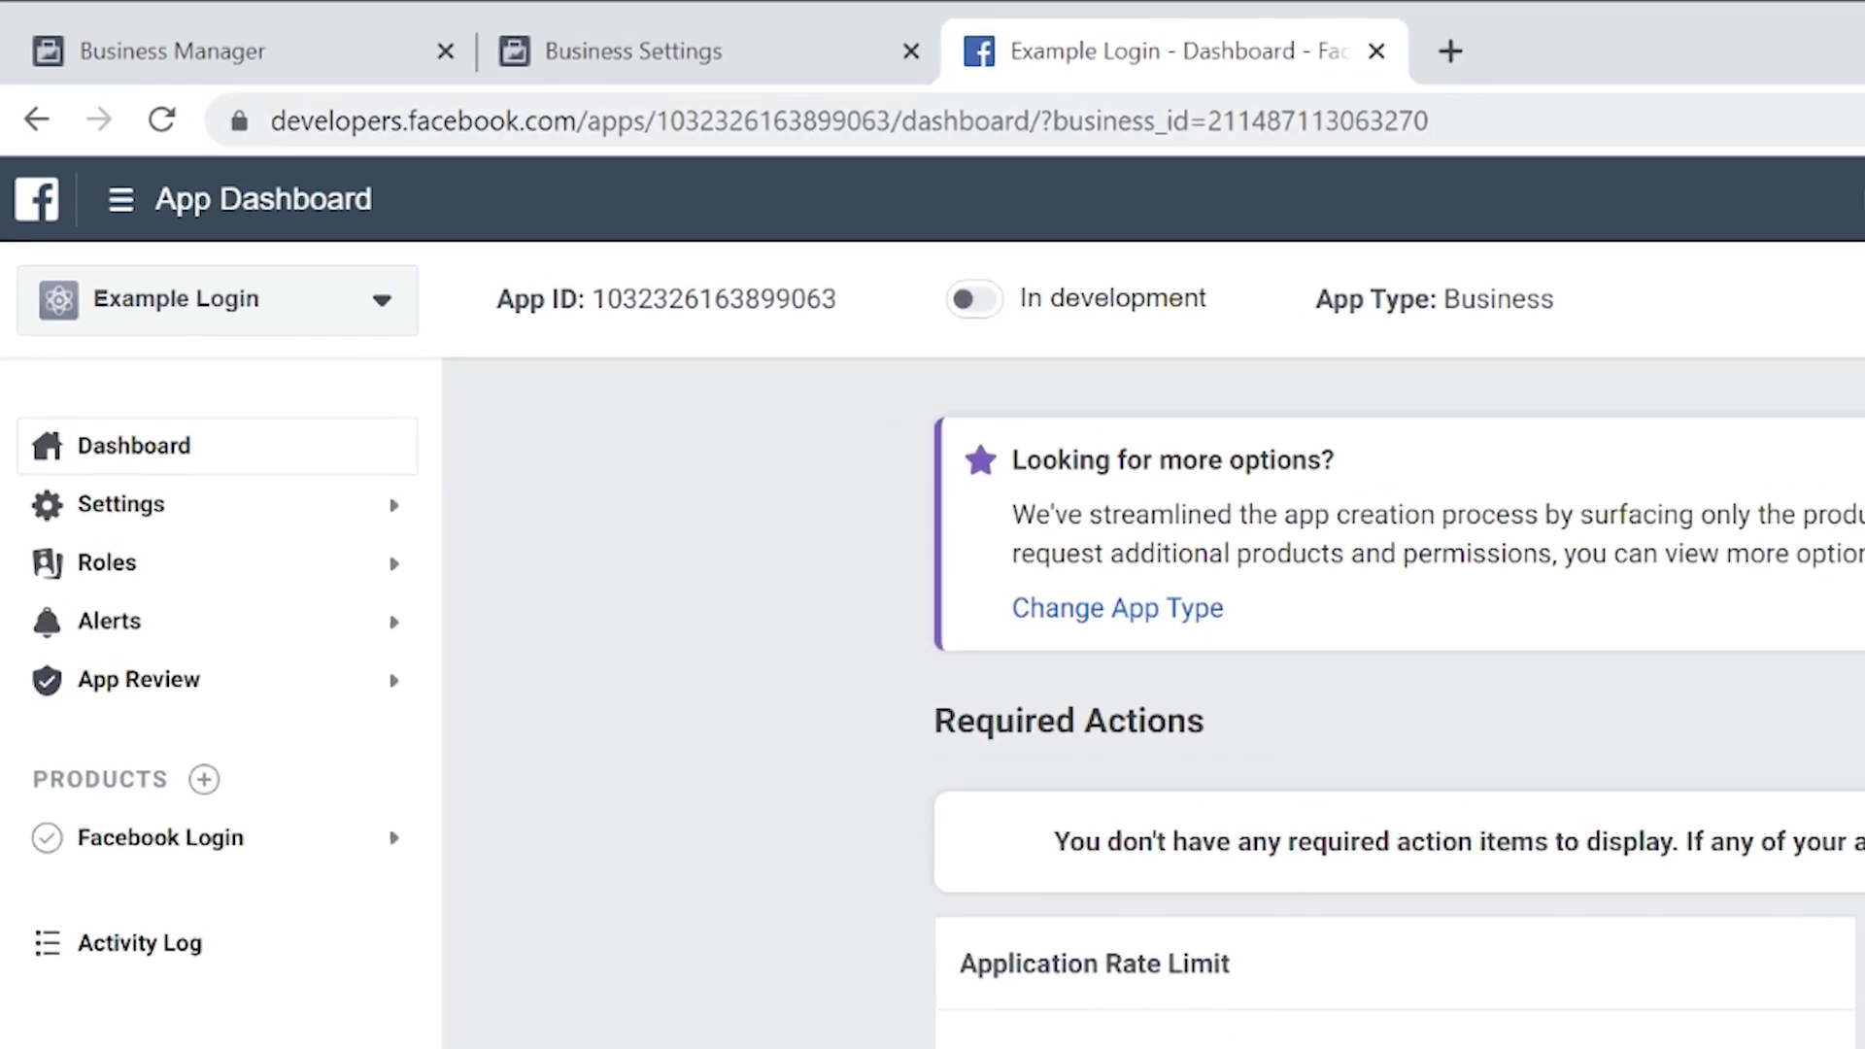
Return to the Business Settings tab and reload the Security Center page
{"action": "left_click", "coordinate": [384, 32]}
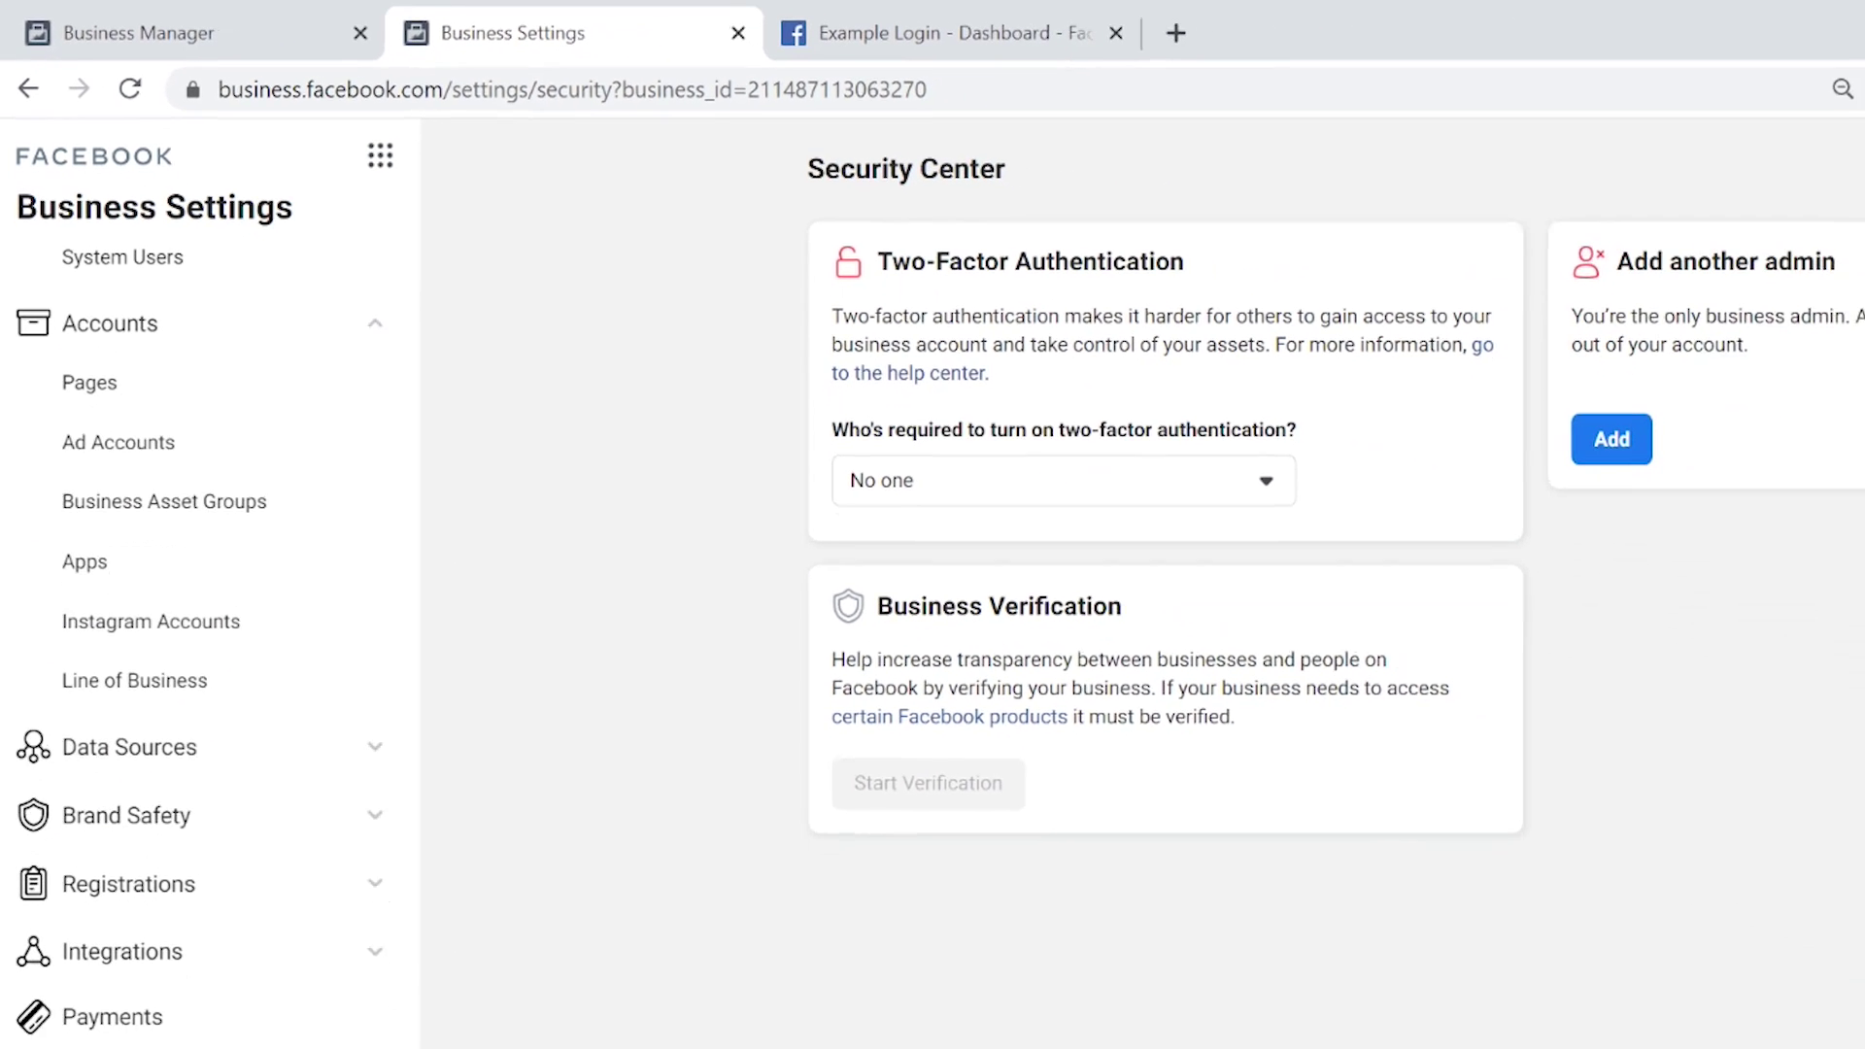
{"action": "left_click", "coordinate": [129, 89]}
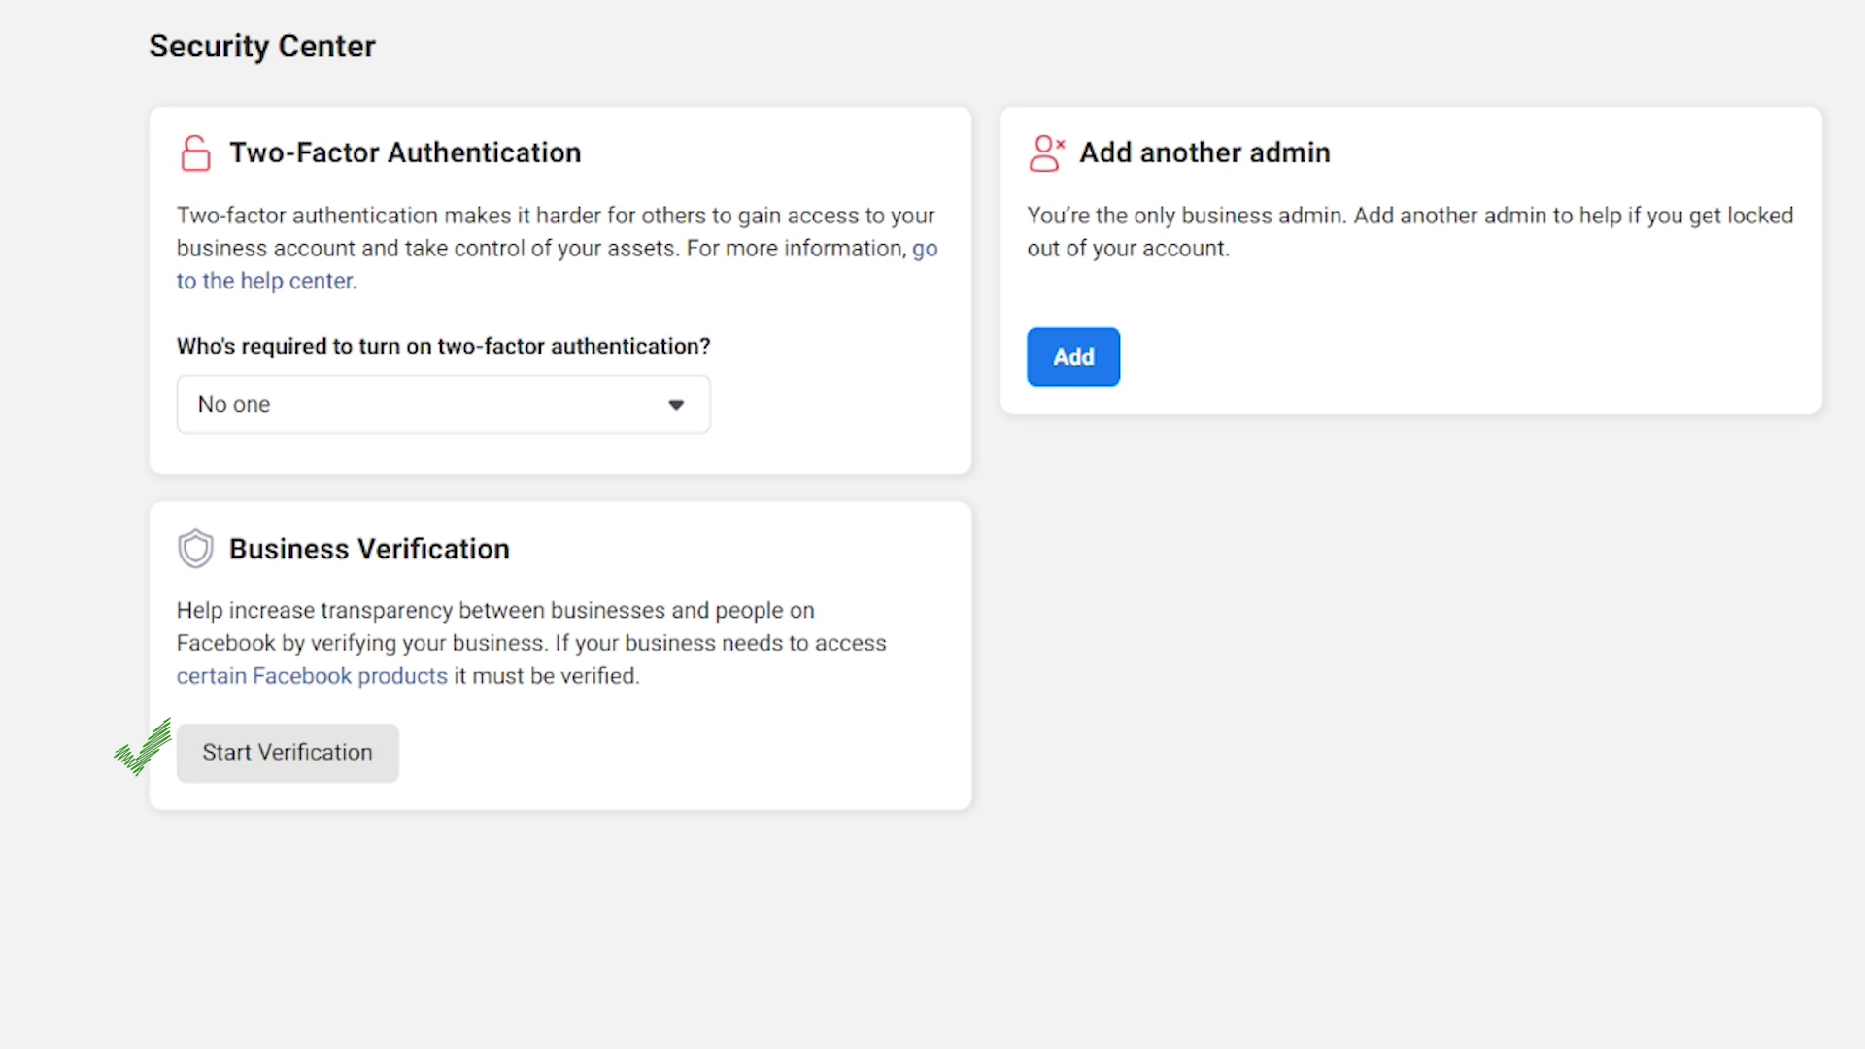
Start verification, enter legal name 'Hubbard Digital Pty Ltd', and autofill the saved address details
{"action": "left_click", "coordinate": [288, 752]}
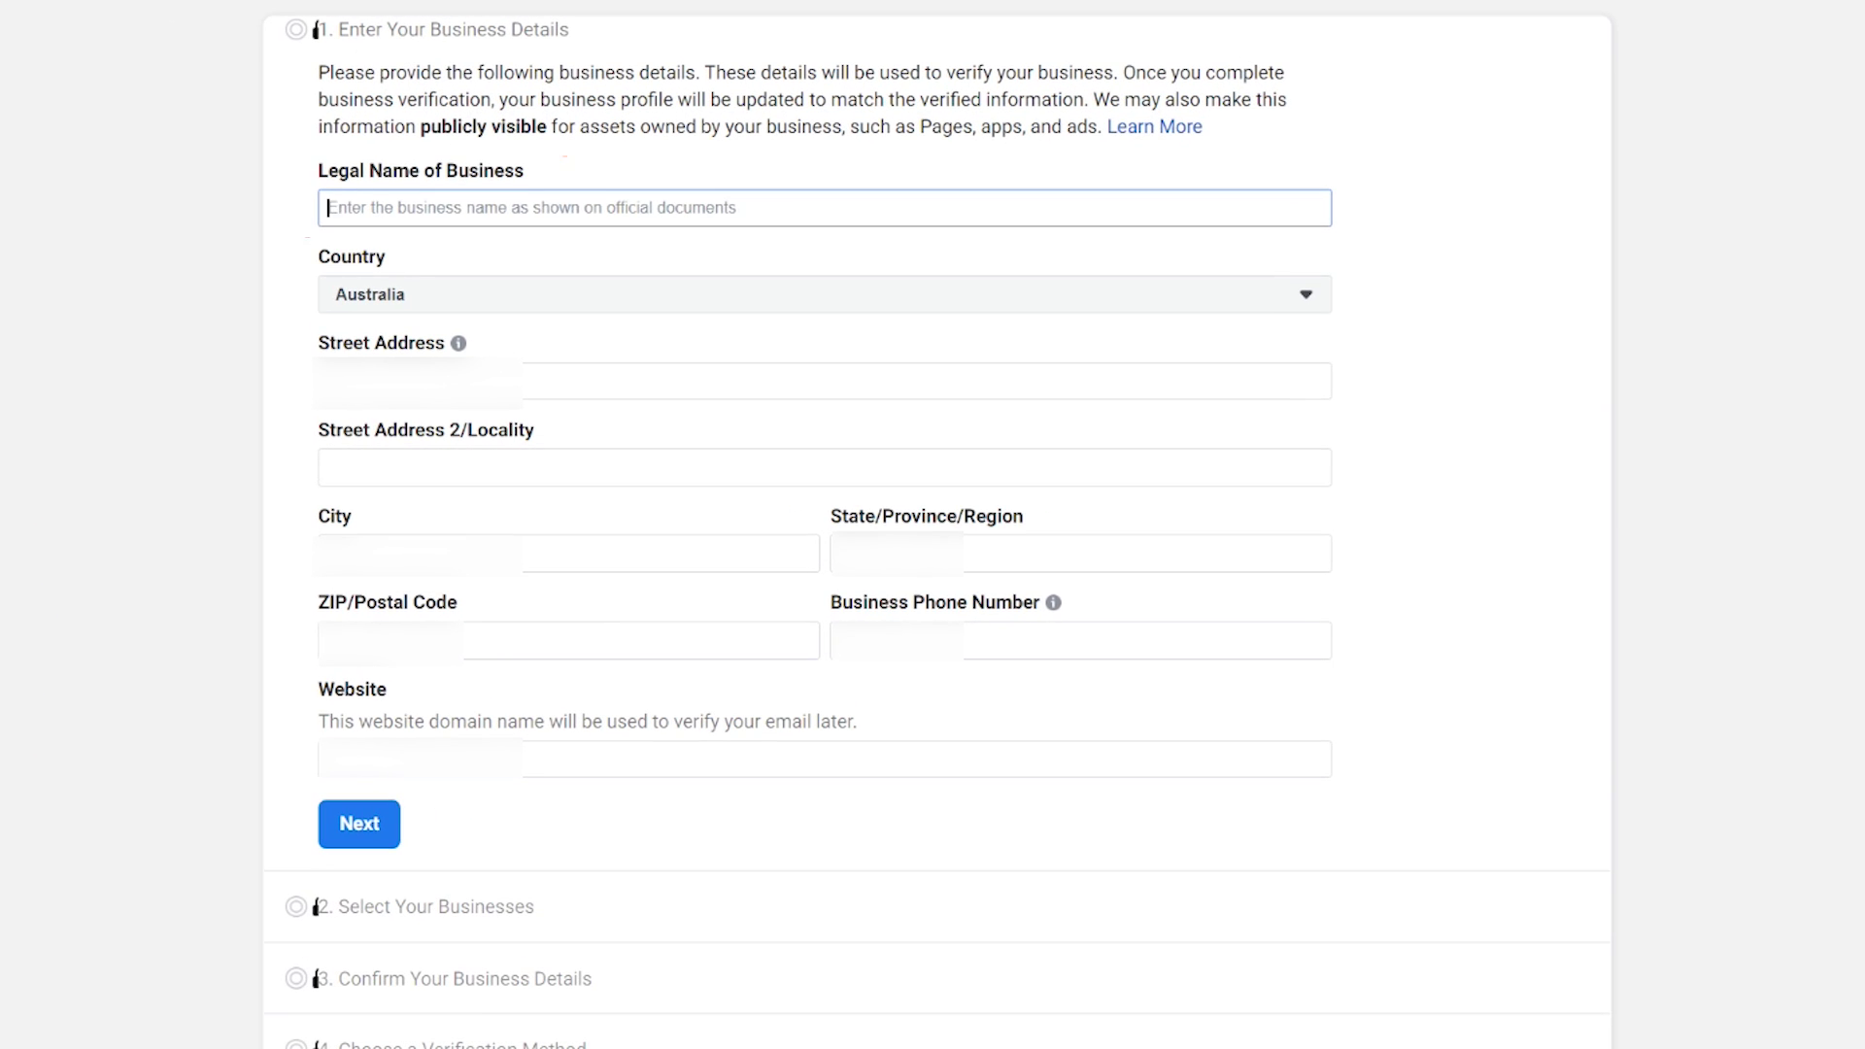
{"action": "type", "text": "Hub"}
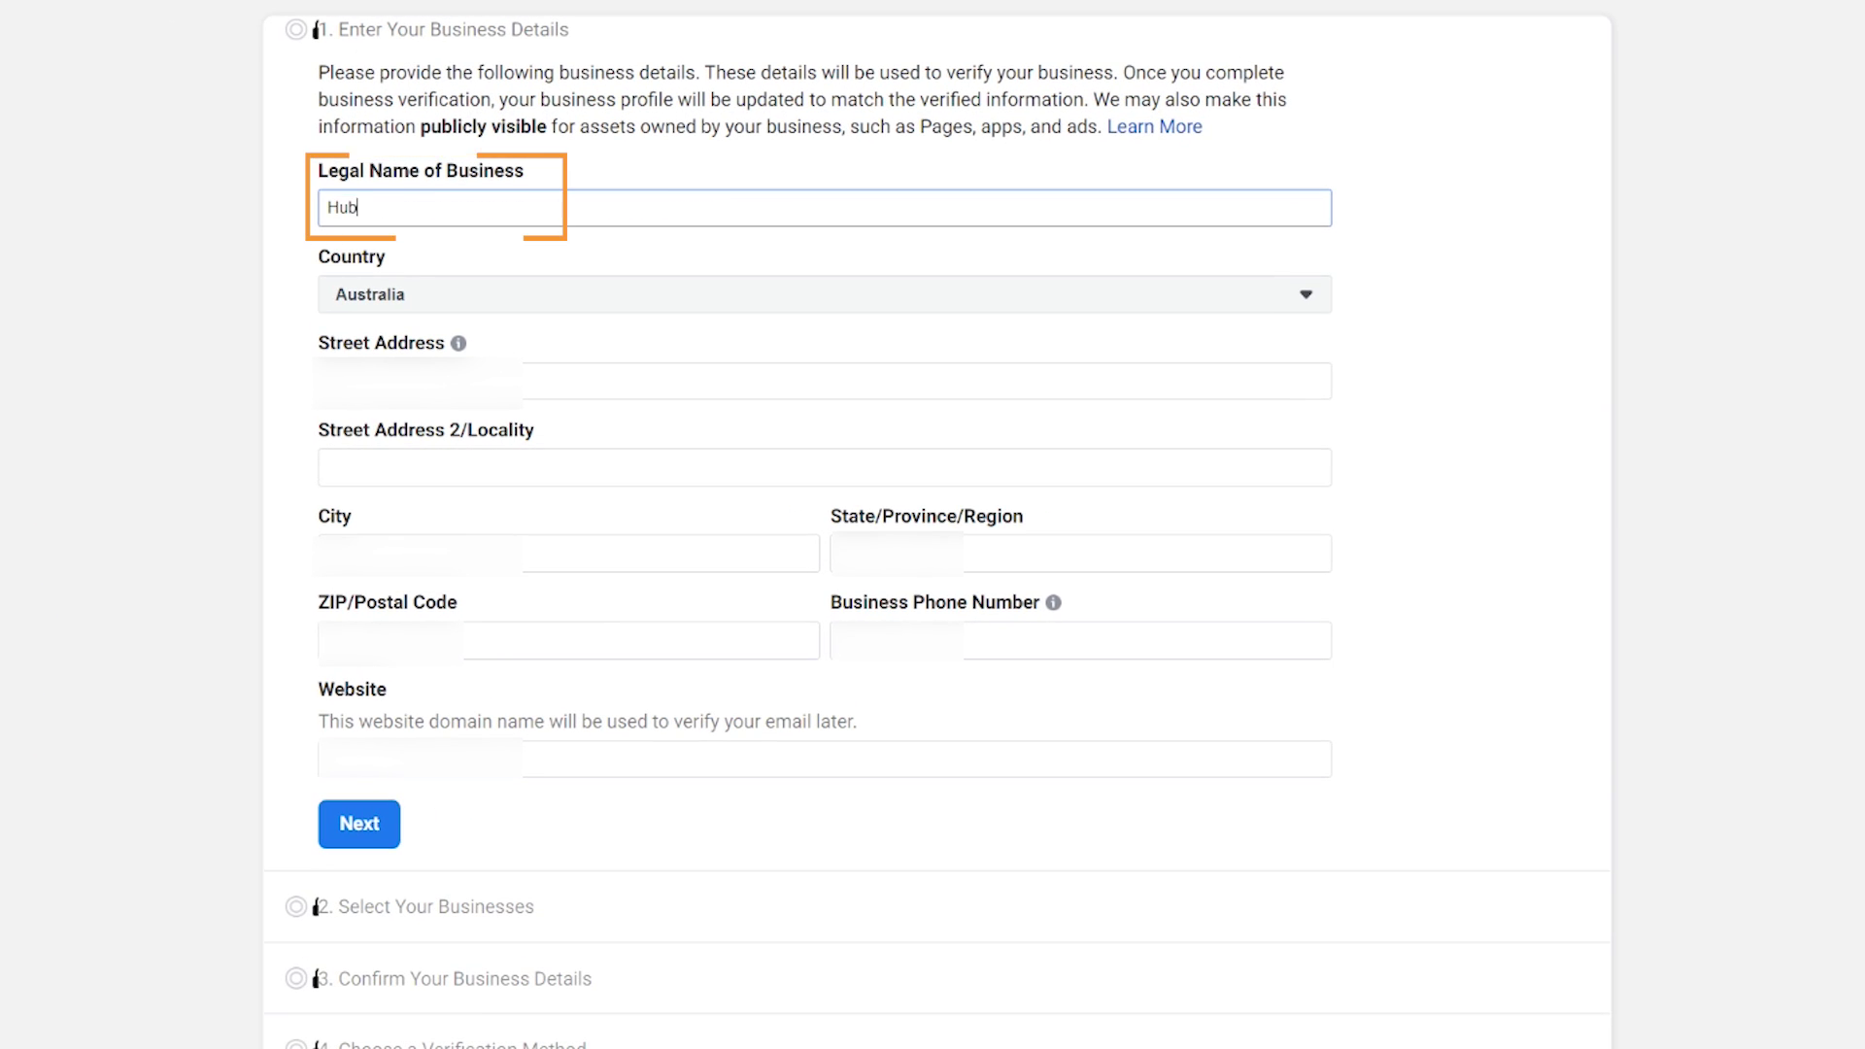
{"action": "type", "text": "bard Digital "}
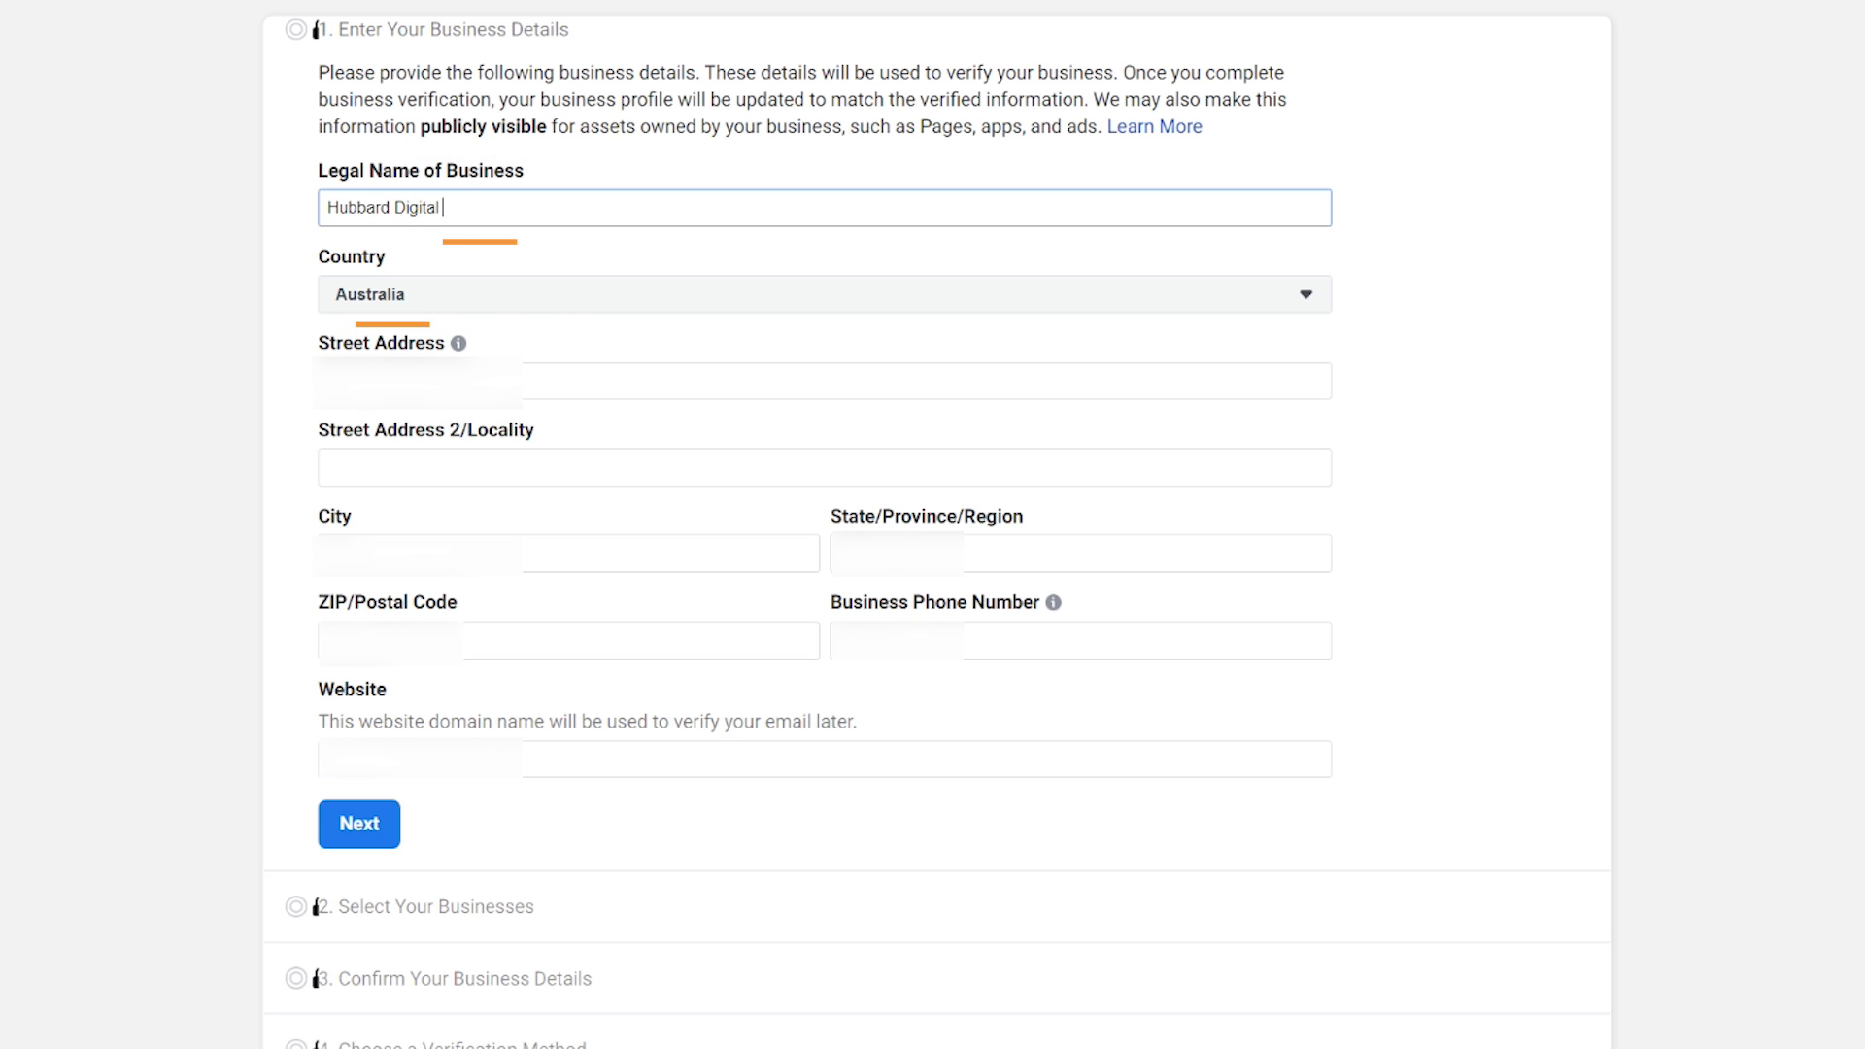
{"action": "type", "text": "Pty"}
{"action": "type", "text": "td"}
{"action": "left_click", "coordinate": [923, 381]}
{"action": "key", "text": "Down"}
{"action": "key", "text": "Return"}
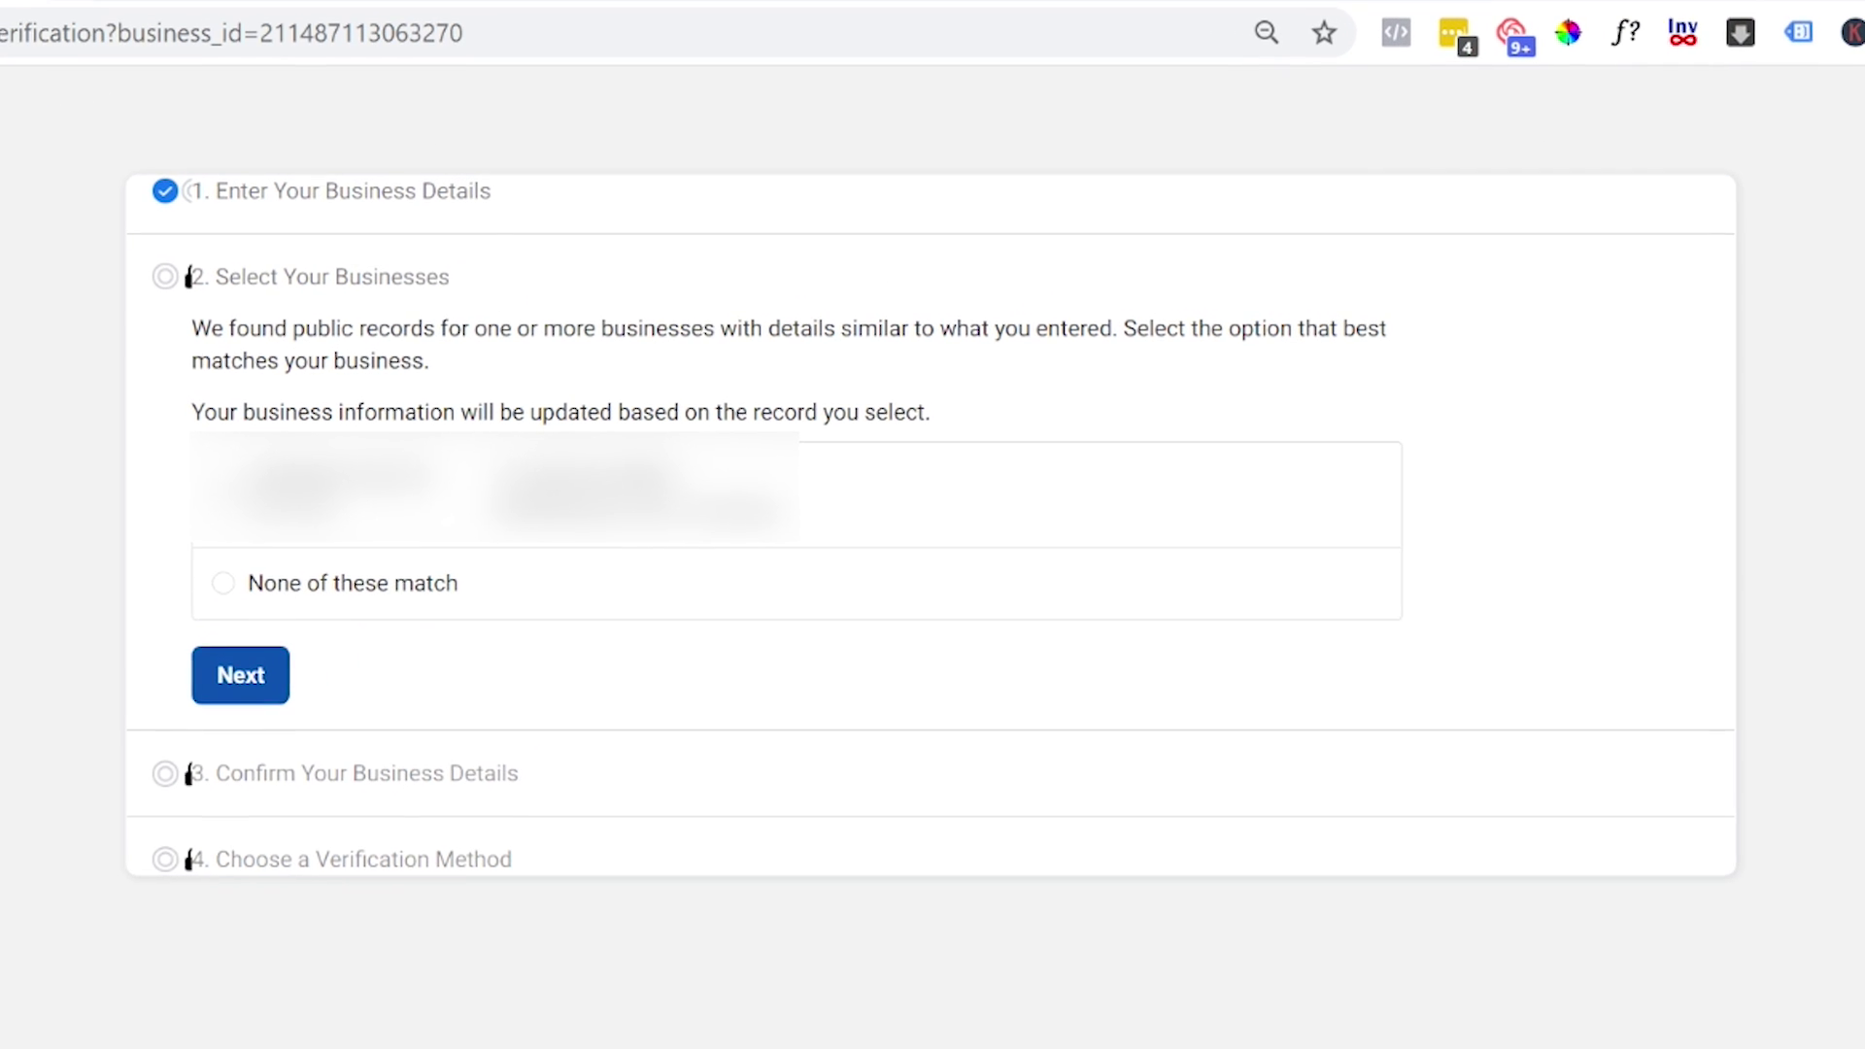
Confirm the matching business record and details, then choose verification by document upload
{"action": "left_click", "coordinate": [651, 459]}
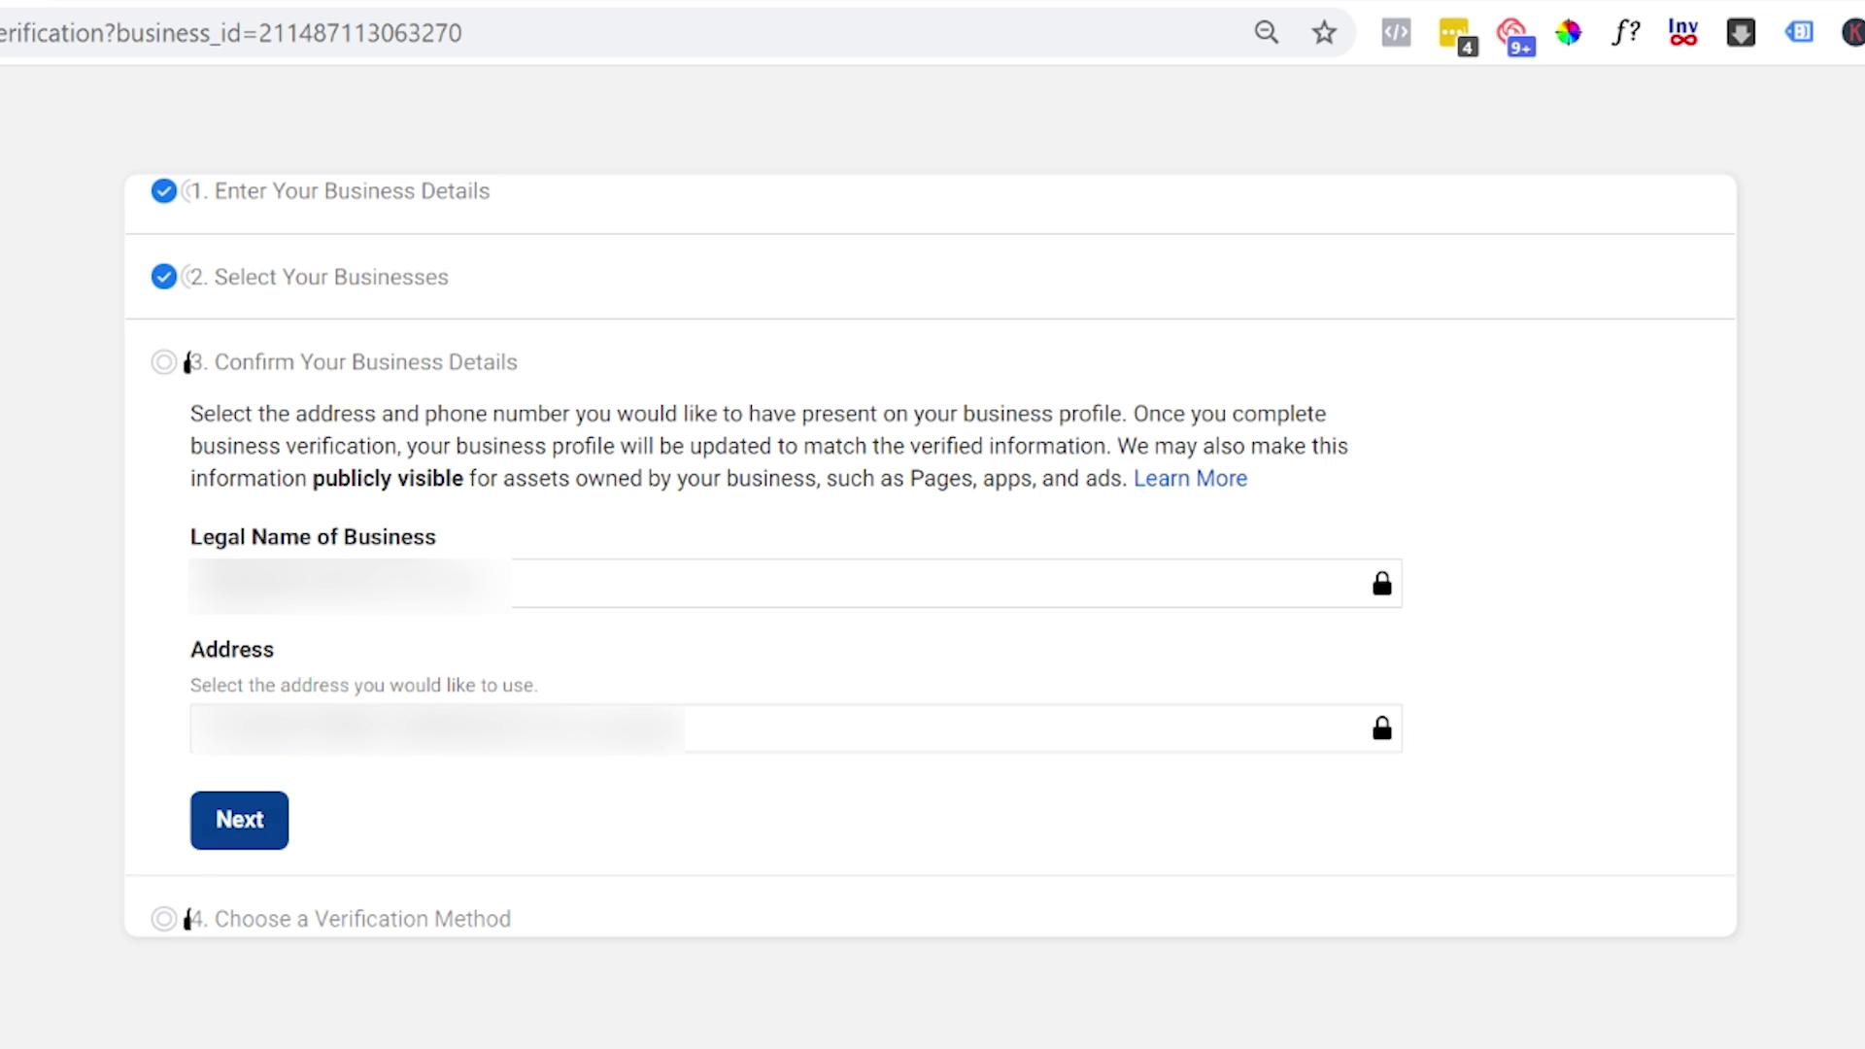
{"action": "left_click", "coordinate": [239, 820]}
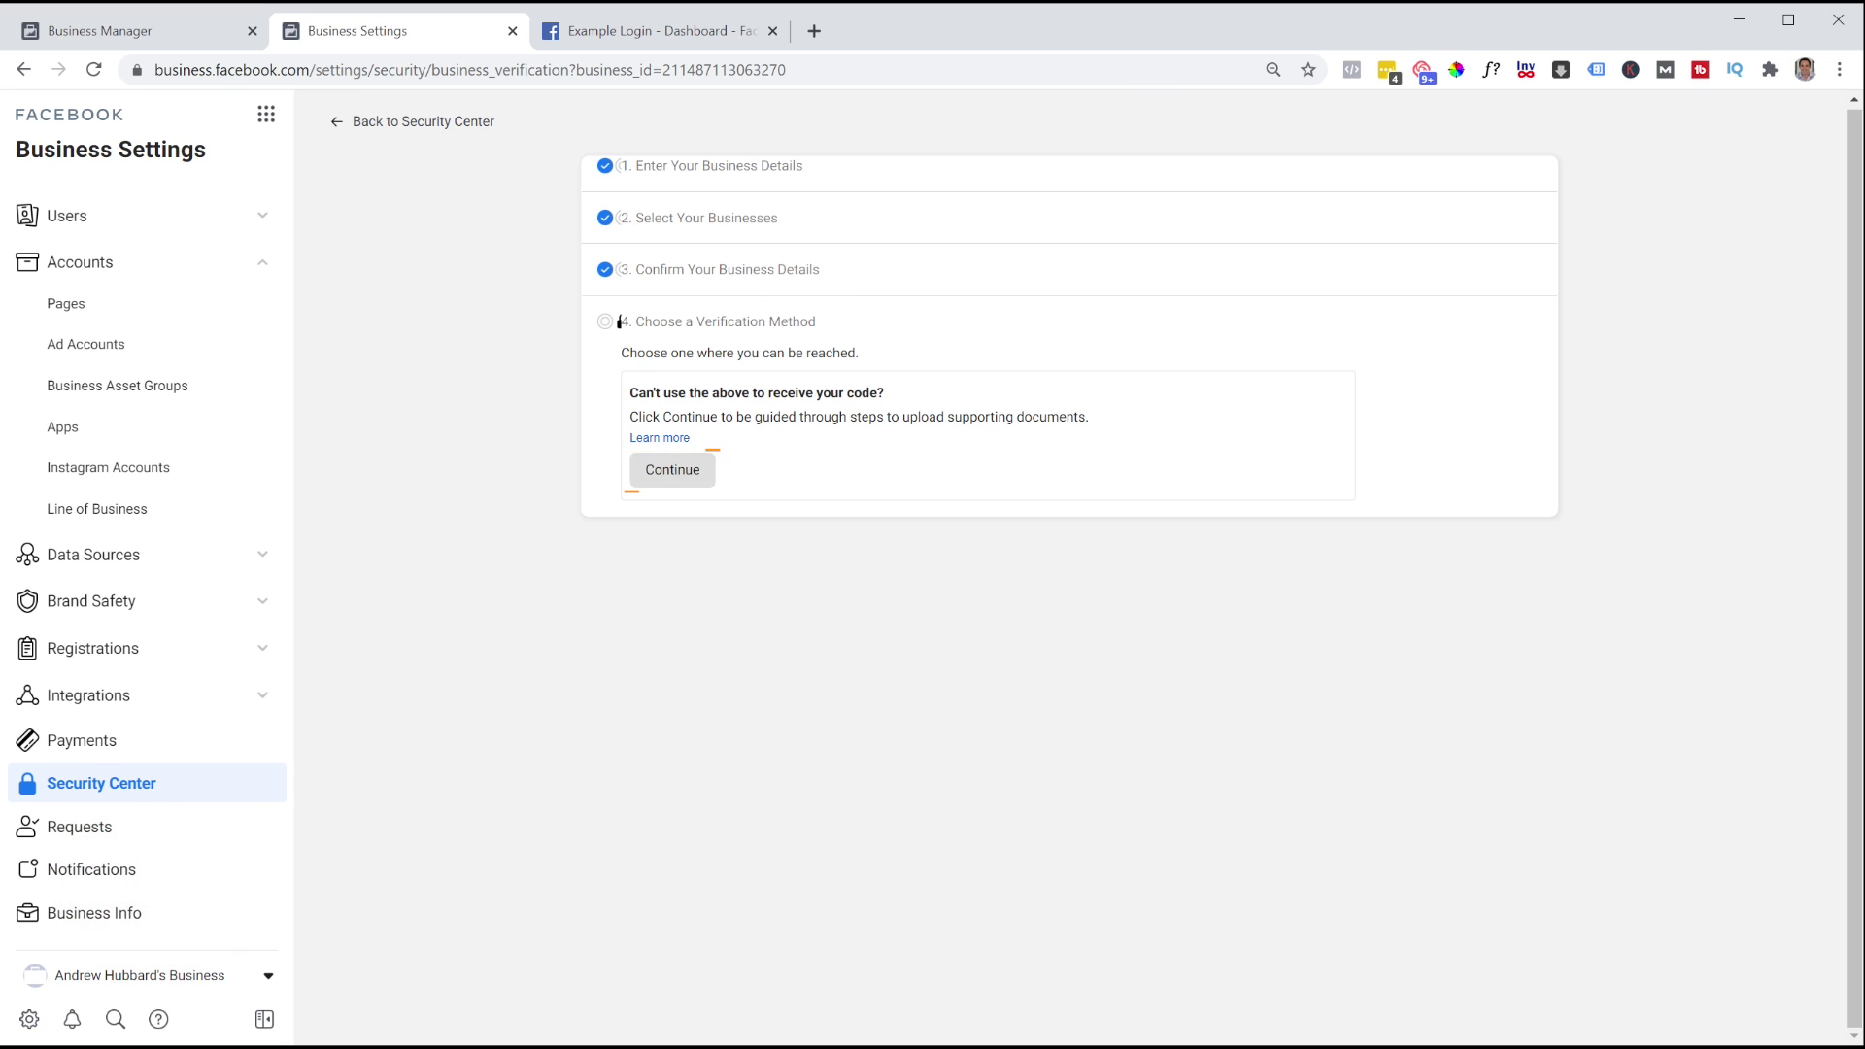
{"action": "left_click", "coordinate": [672, 471]}
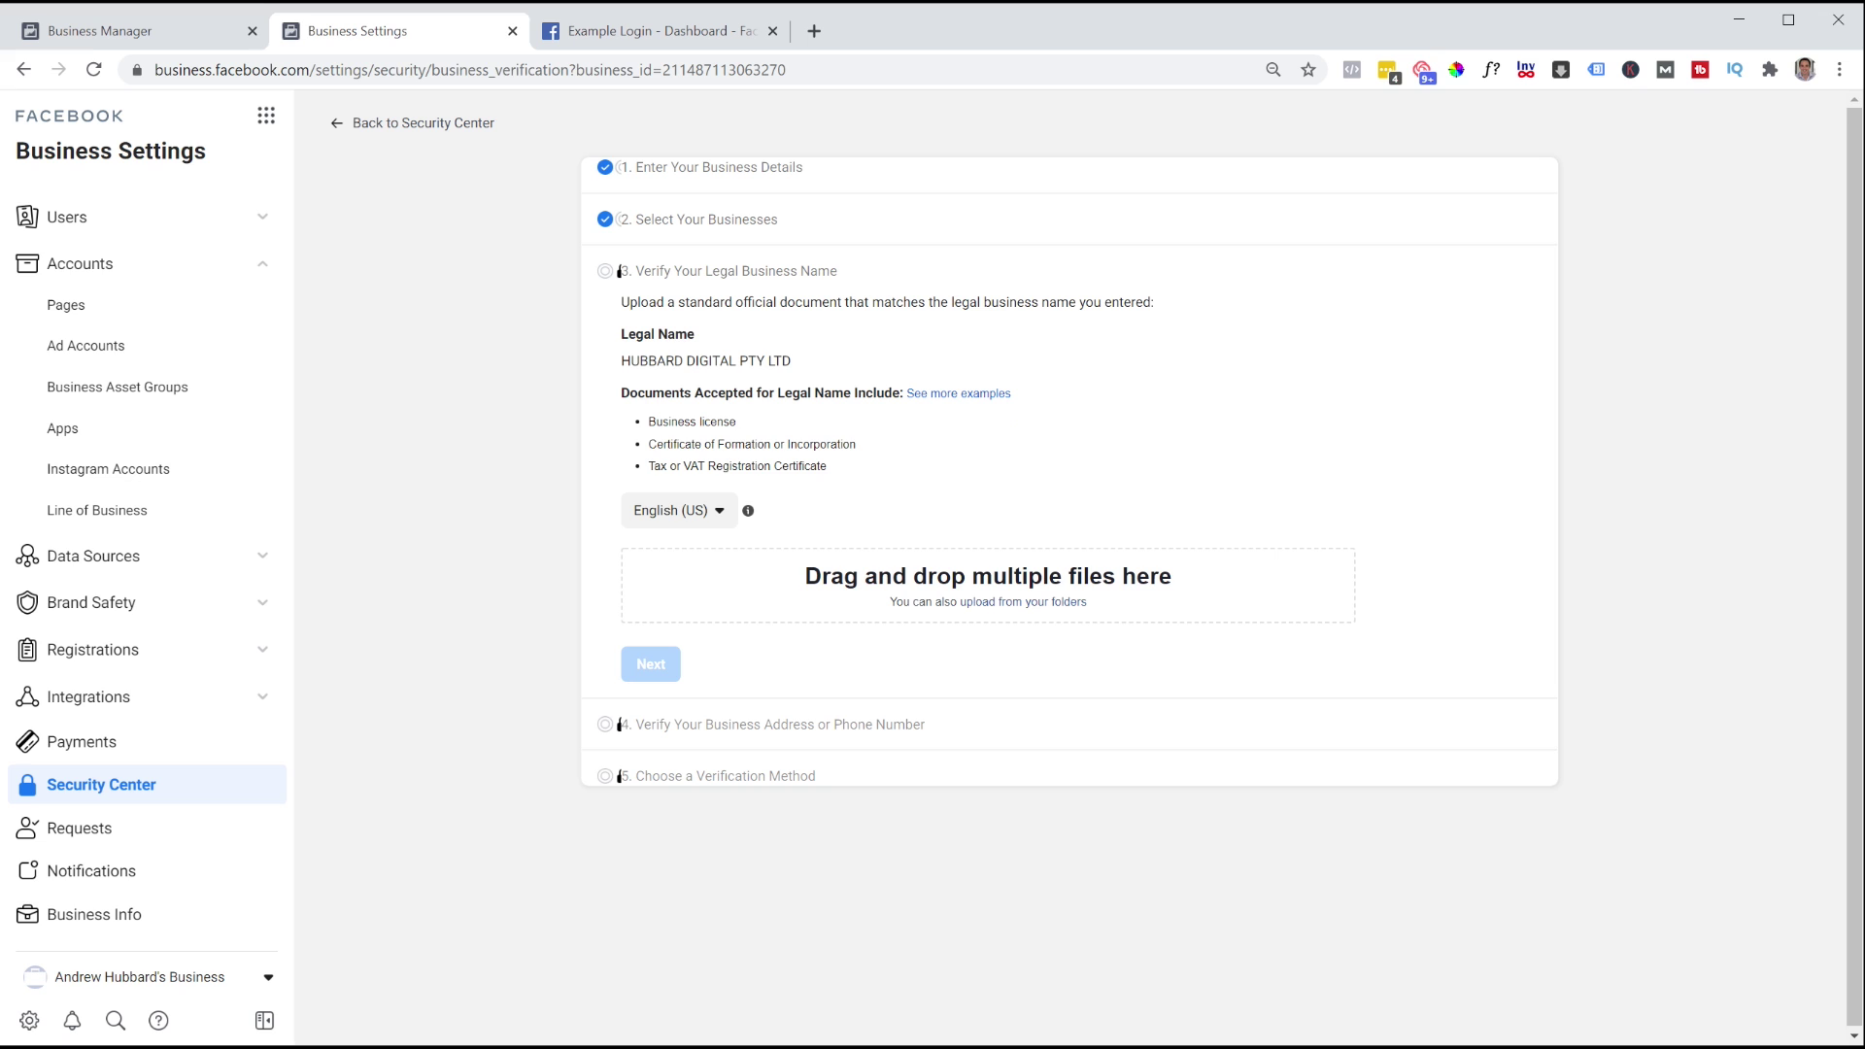